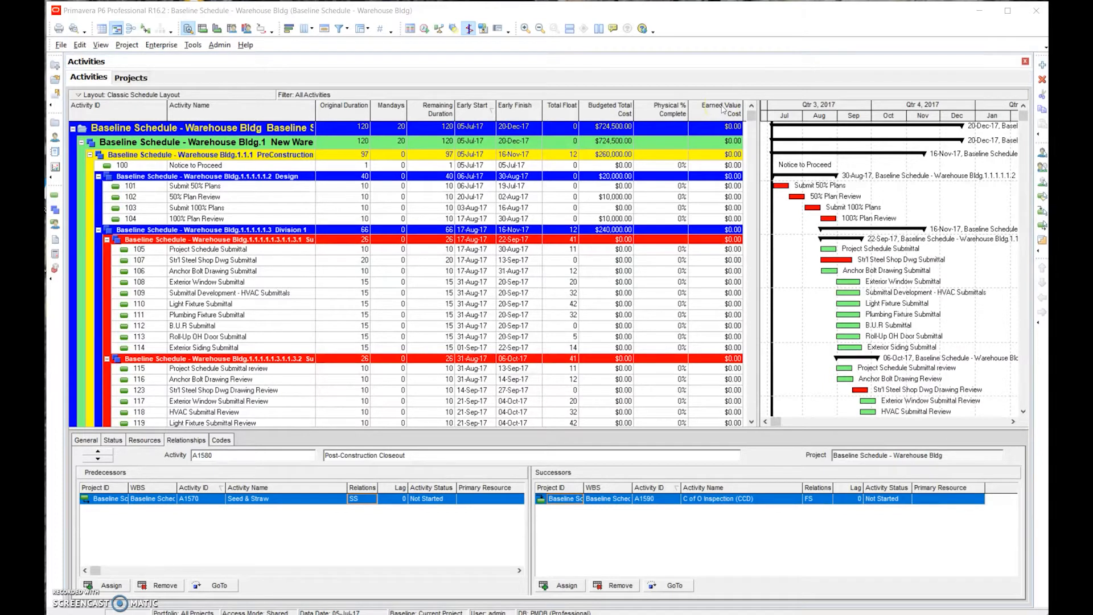
# Review the budgeted total costs of the submittal activities and the column footing activities in the Construction phase
pyautogui.click(607, 260)
pyautogui.click(604, 282)
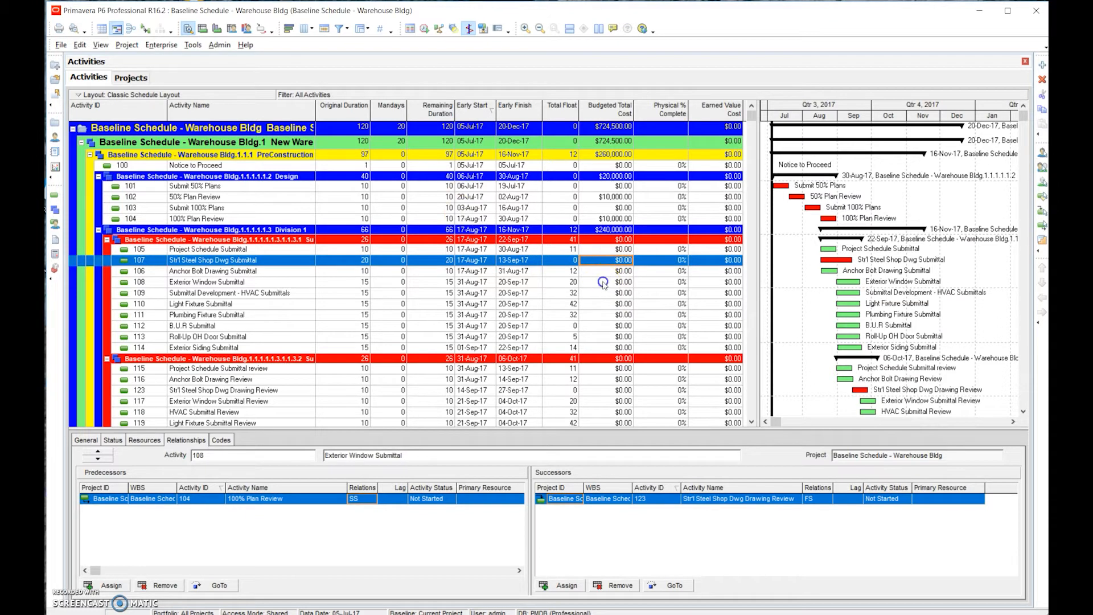
pyautogui.click(181, 283)
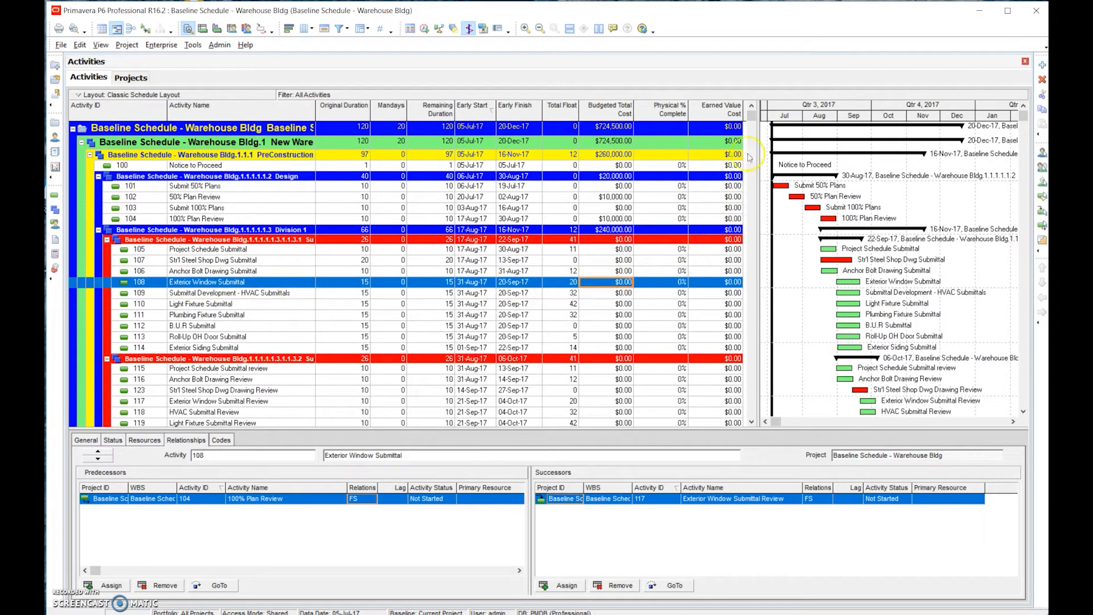
pyautogui.moveTo(751, 126); pyautogui.dragTo(736, 292)
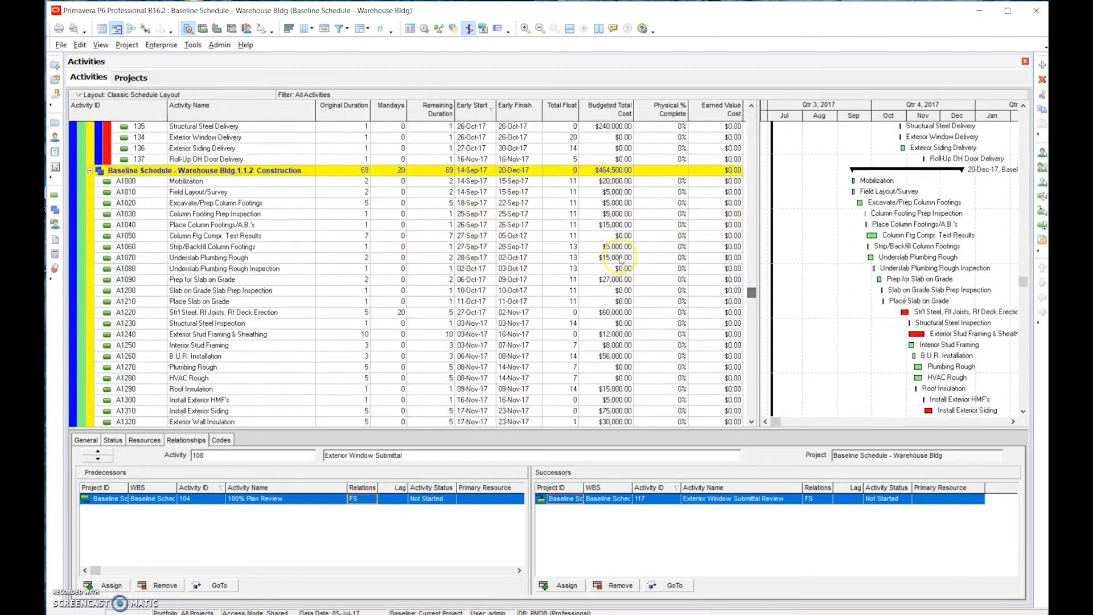
pyautogui.click(608, 226)
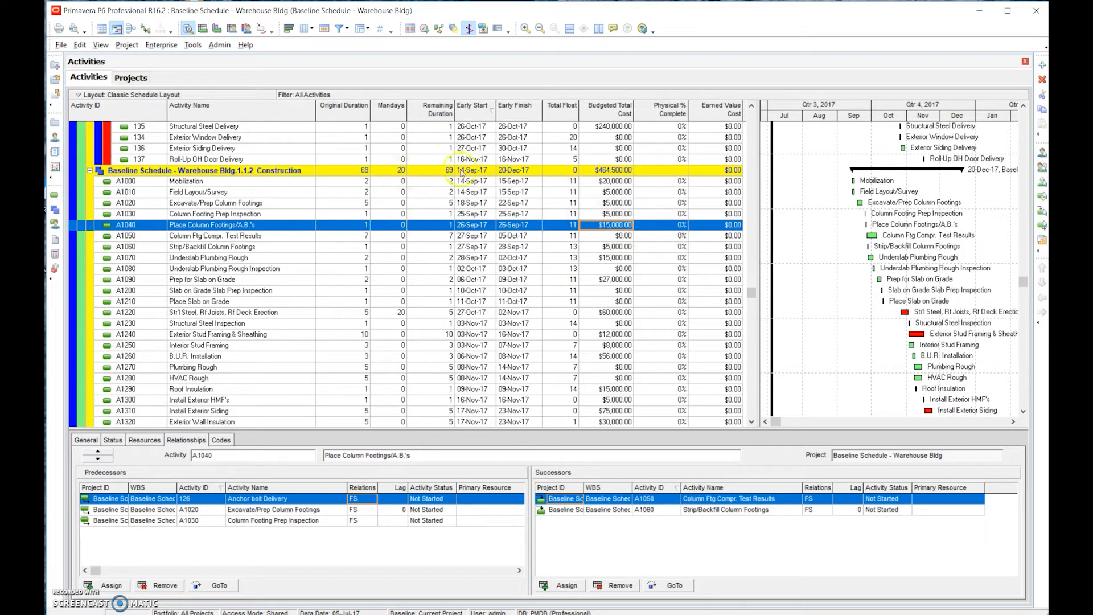
pyautogui.click(606, 237)
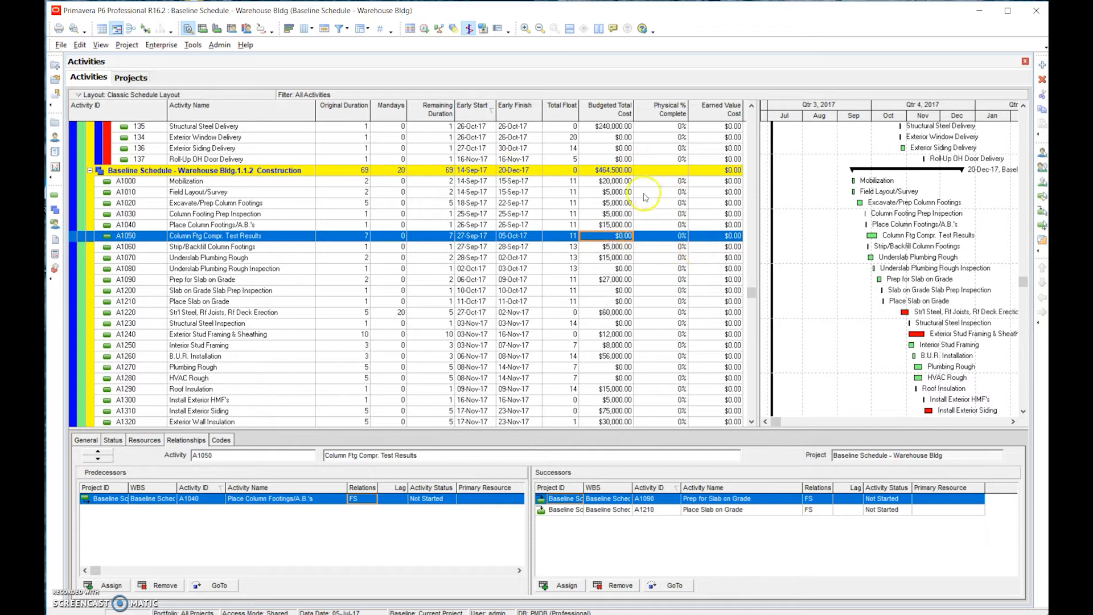
# Select activity A1040 Place Column Footings/A.B.'s and display its resource assignments
pyautogui.click(626, 225)
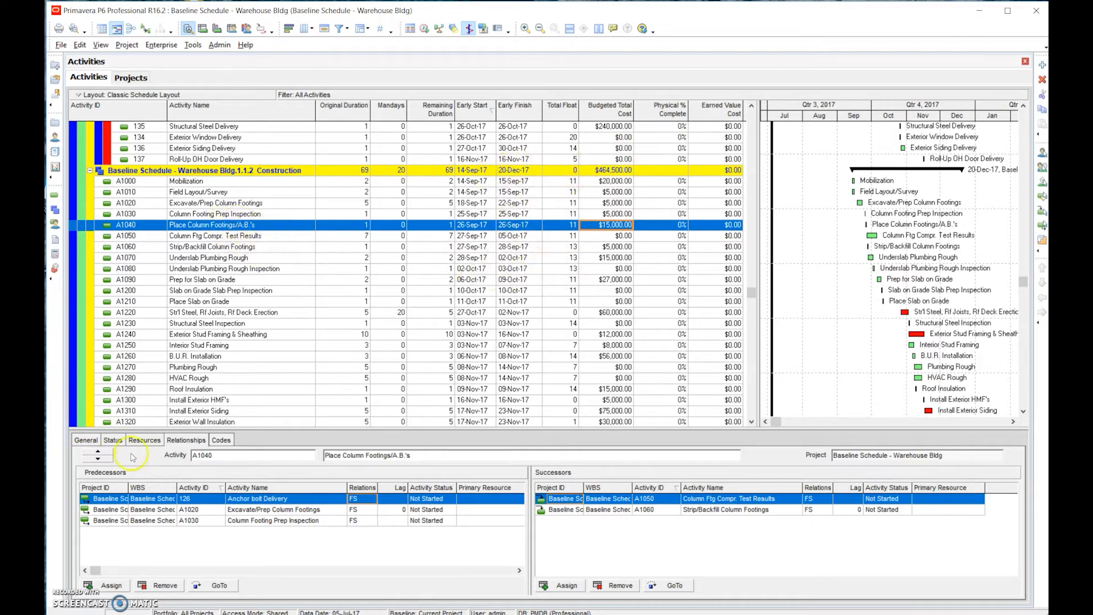
pyautogui.click(146, 440)
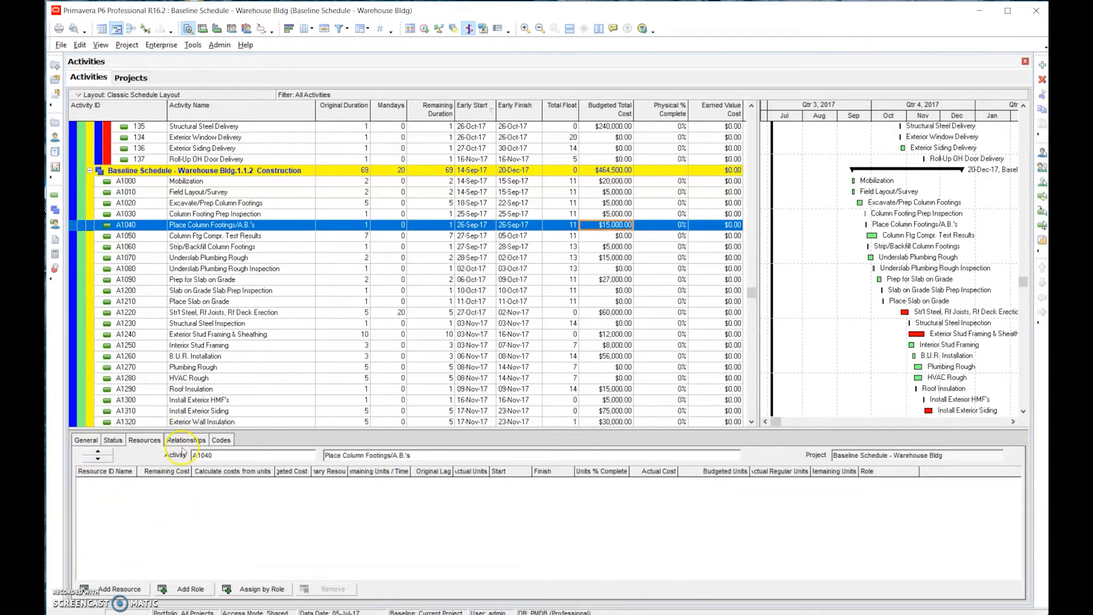
pyautogui.click(176, 441)
pyautogui.click(145, 440)
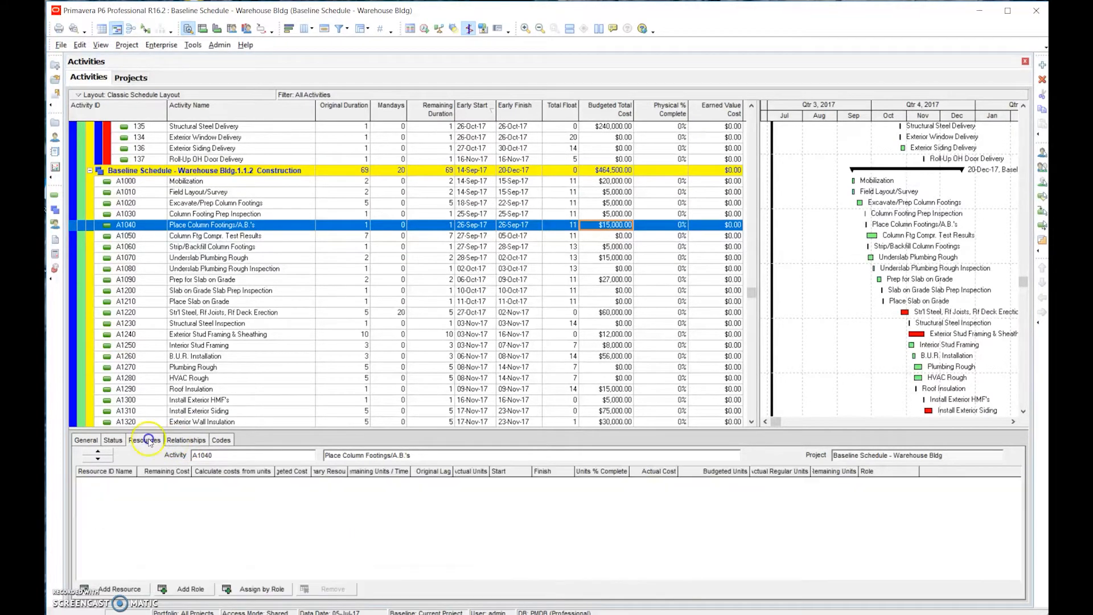
pyautogui.click(114, 589)
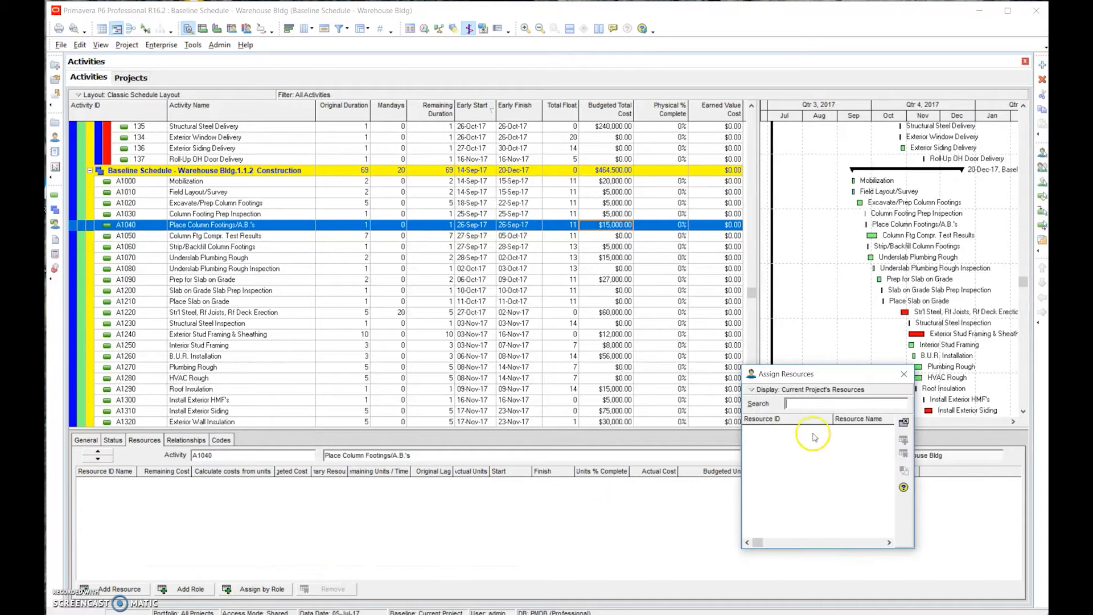
pyautogui.click(758, 392)
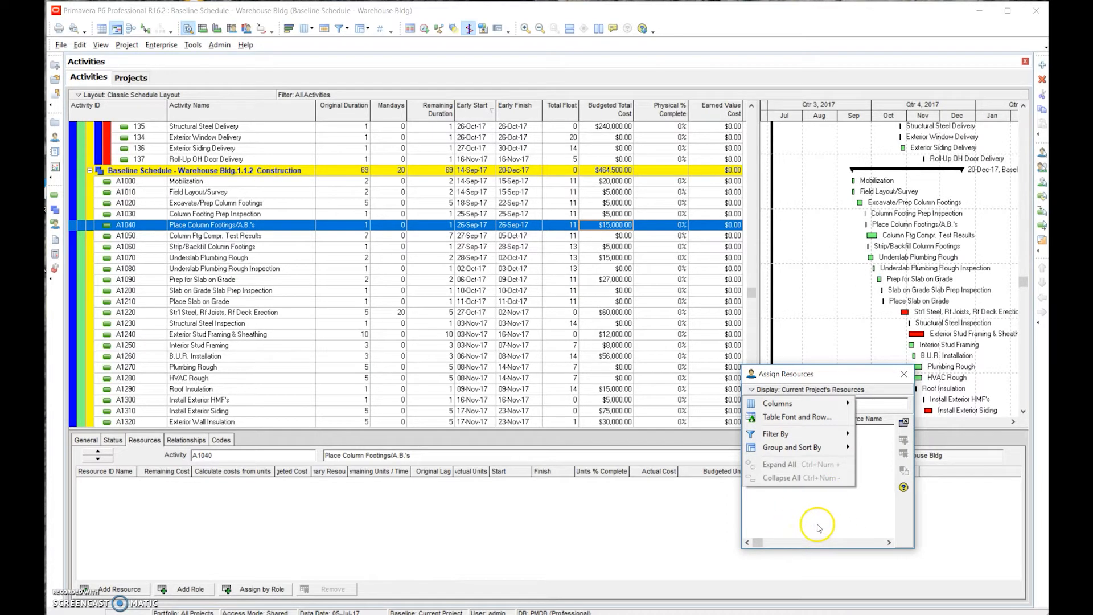
pyautogui.click(904, 374)
pyautogui.click(904, 375)
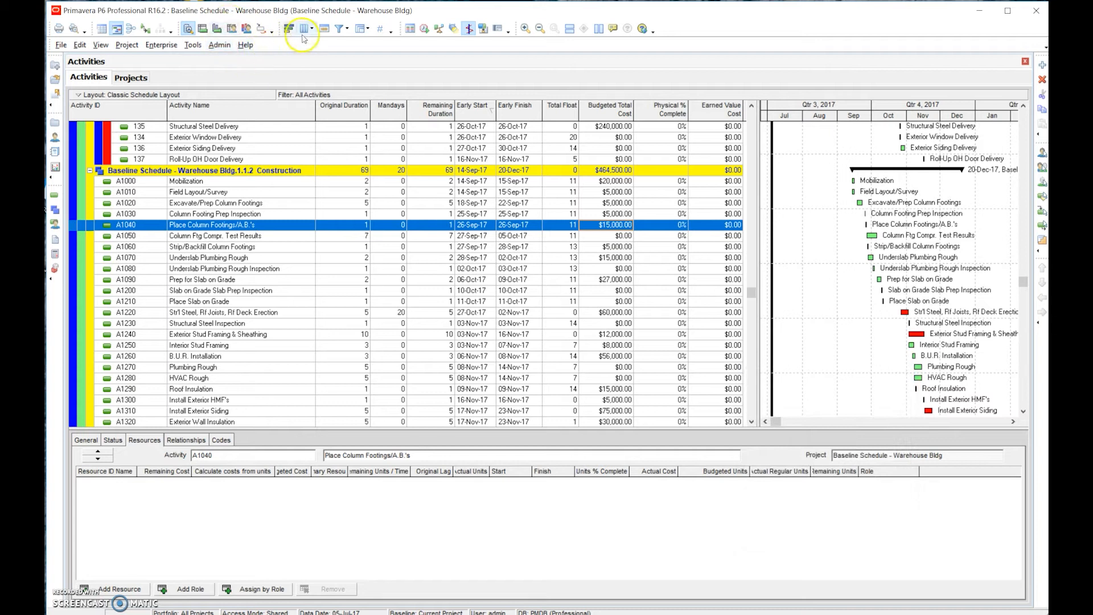
pyautogui.click(150, 46)
pyautogui.moveTo(127, 46)
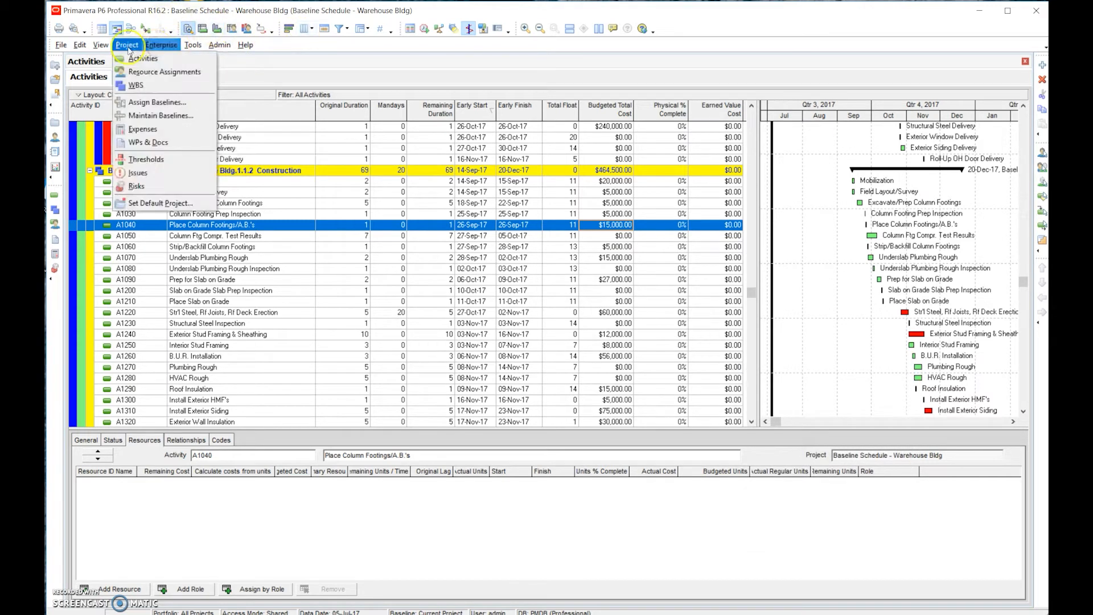
pyautogui.click(140, 75)
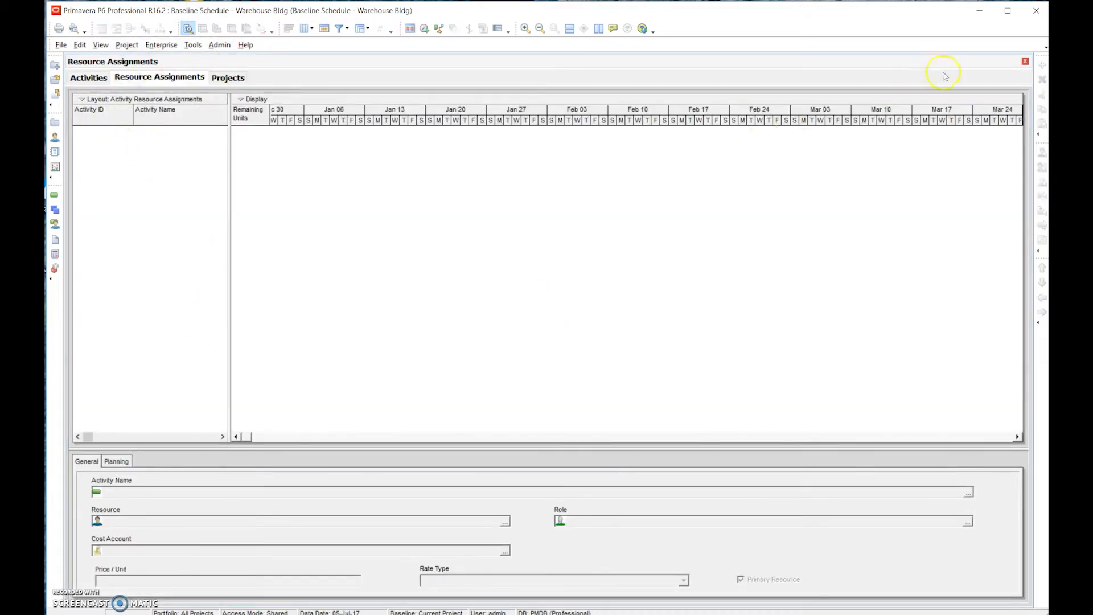
pyautogui.click(56, 195)
# Open the enterprise resources and add a resource with ID R-200 and name Lump Sum Cost, allowing all resources to display
pyautogui.click(160, 45)
pyautogui.moveTo(140, 49)
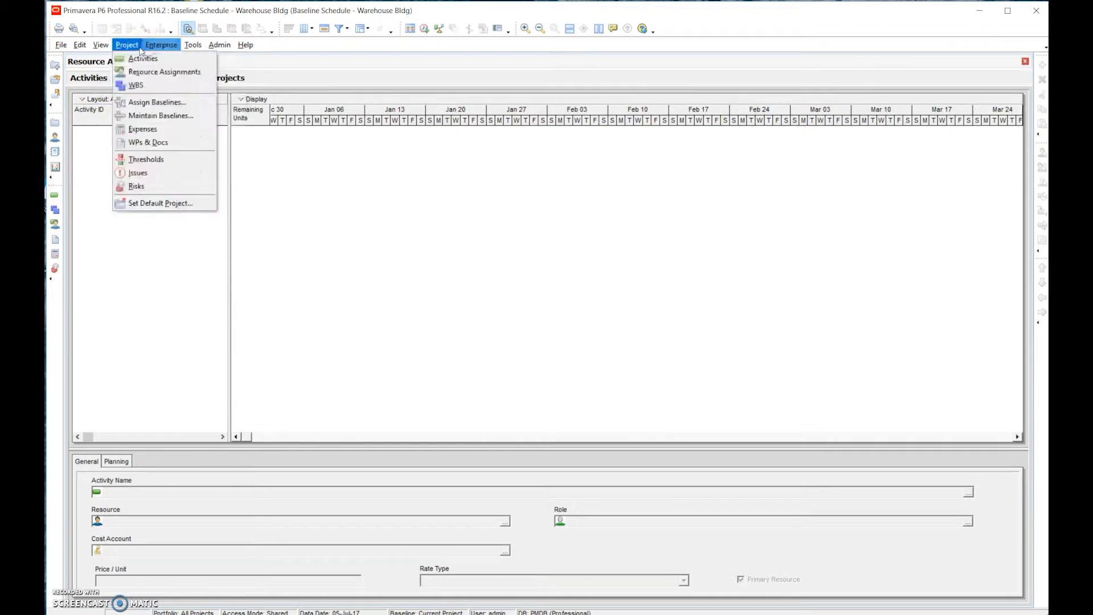
pyautogui.click(174, 89)
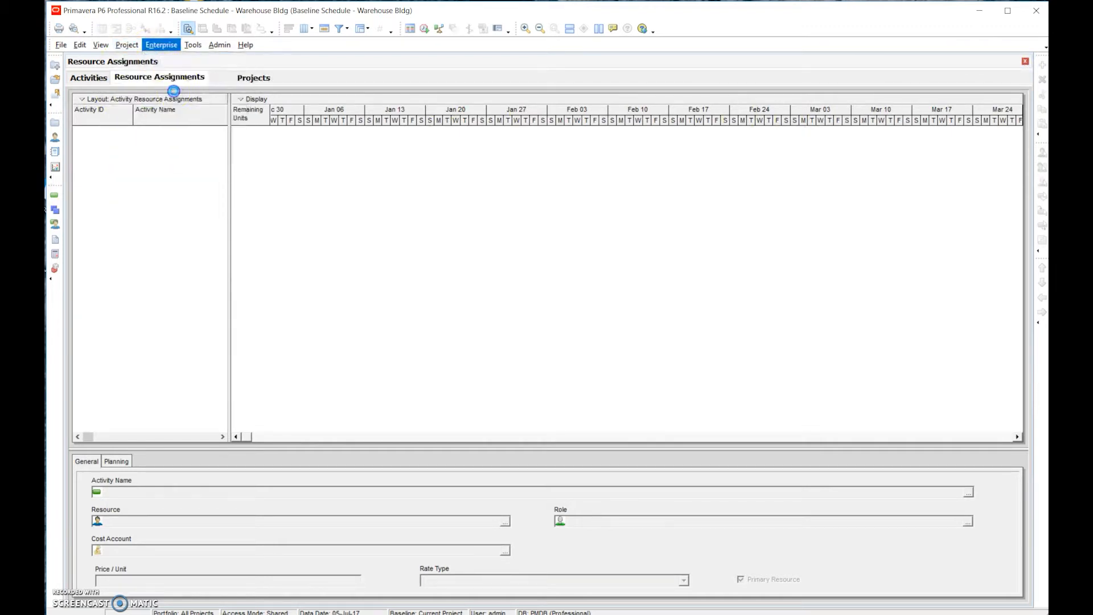
pyautogui.click(171, 81)
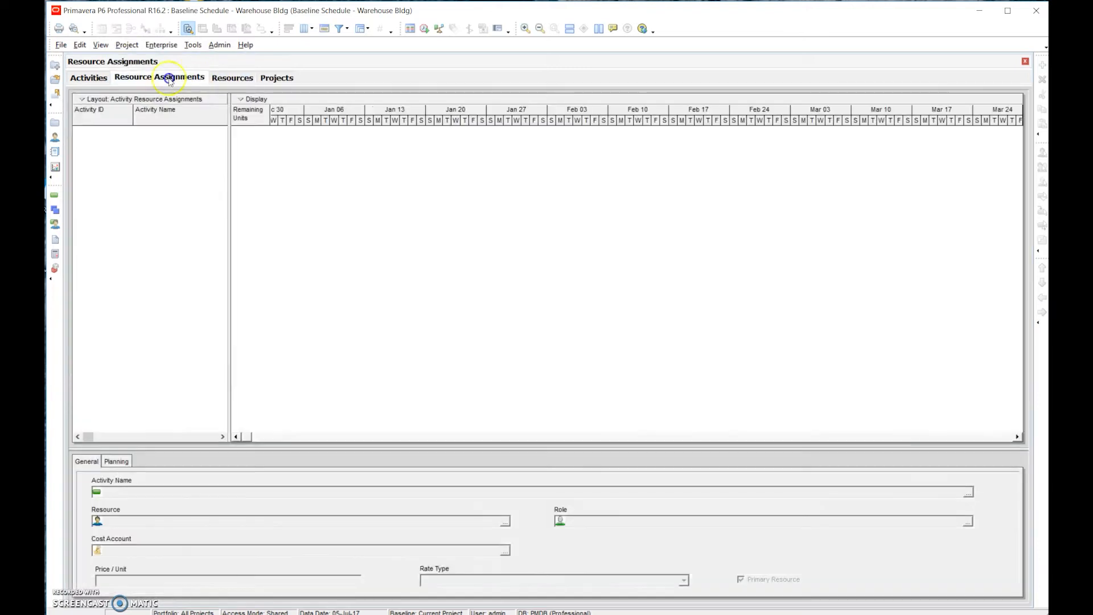
pyautogui.click(220, 79)
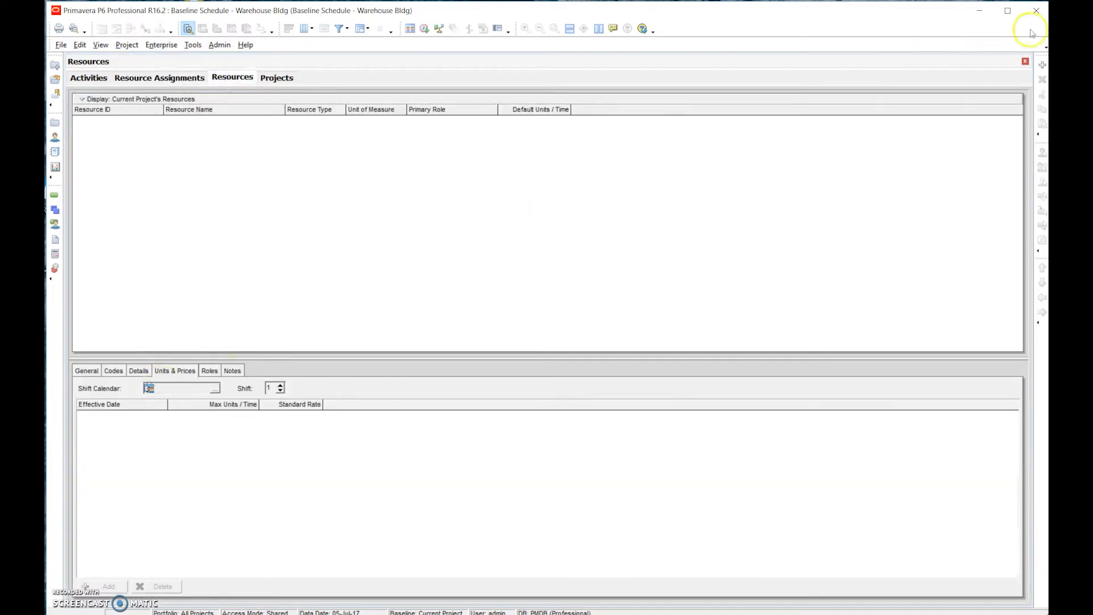
pyautogui.click(1043, 67)
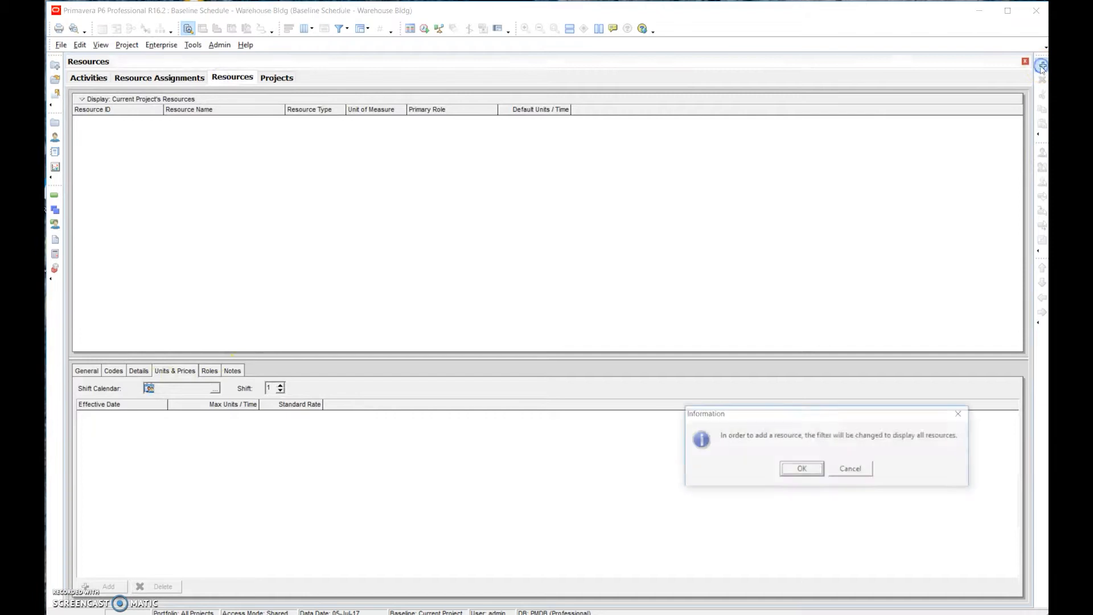
pyautogui.click(801, 469)
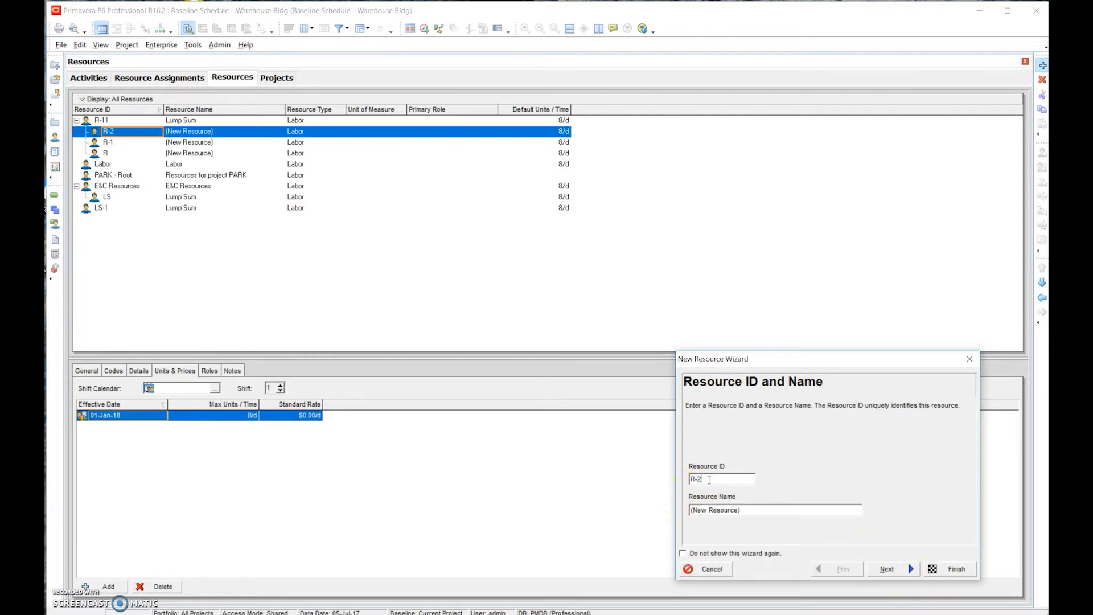
pyautogui.click(742, 505)
pyautogui.click(948, 569)
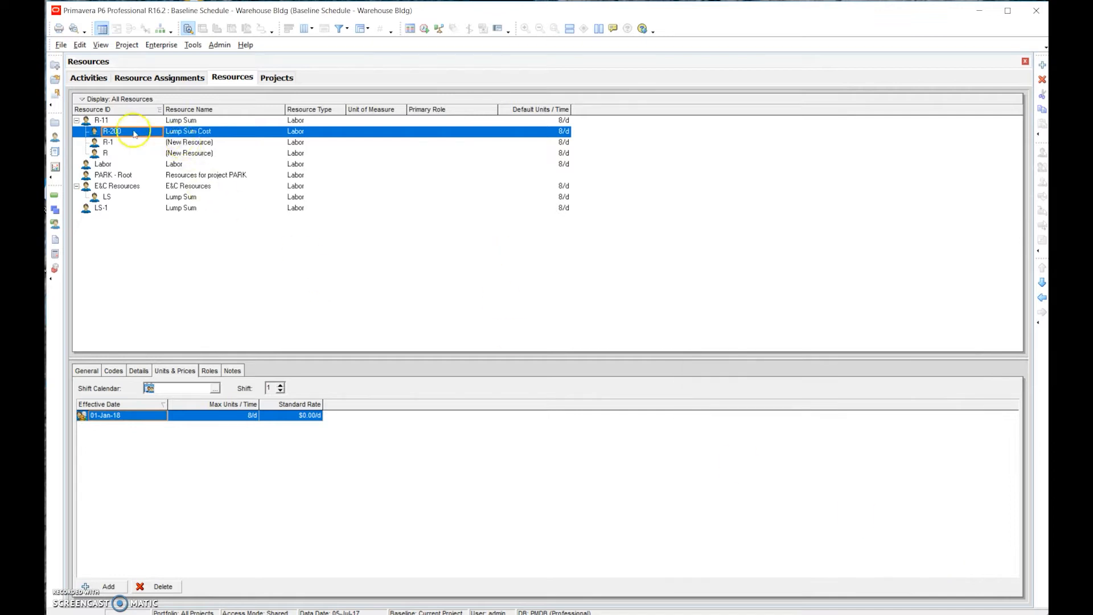
# Set the R-200 Lump Sum Cost resource's standard rate to $1.00/d and check its codes and details
pyautogui.click(300, 416)
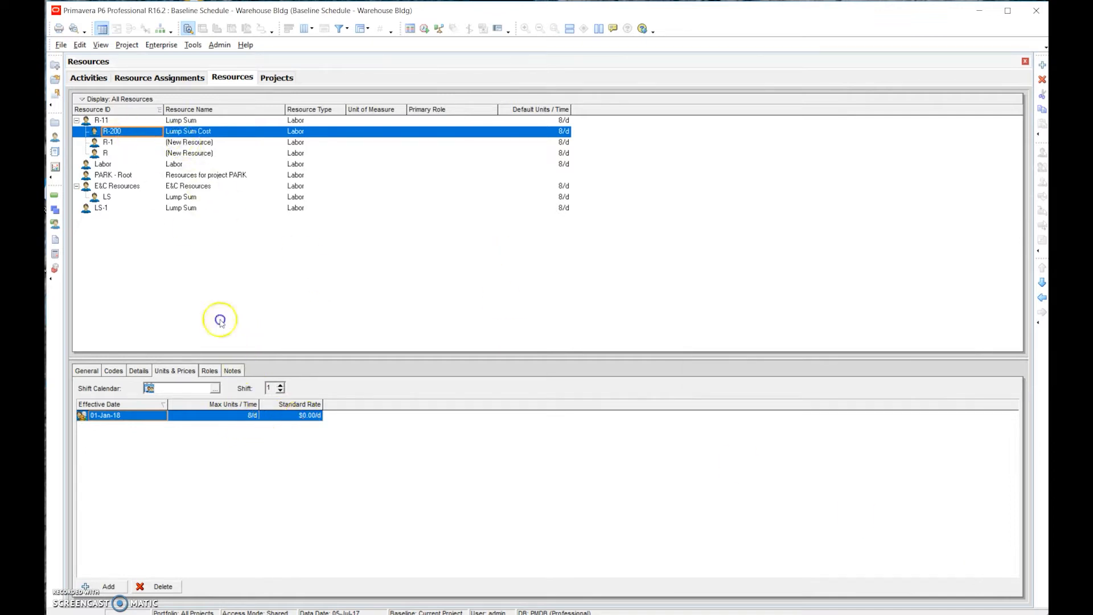
pyautogui.write('1')
pyautogui.press('Return')
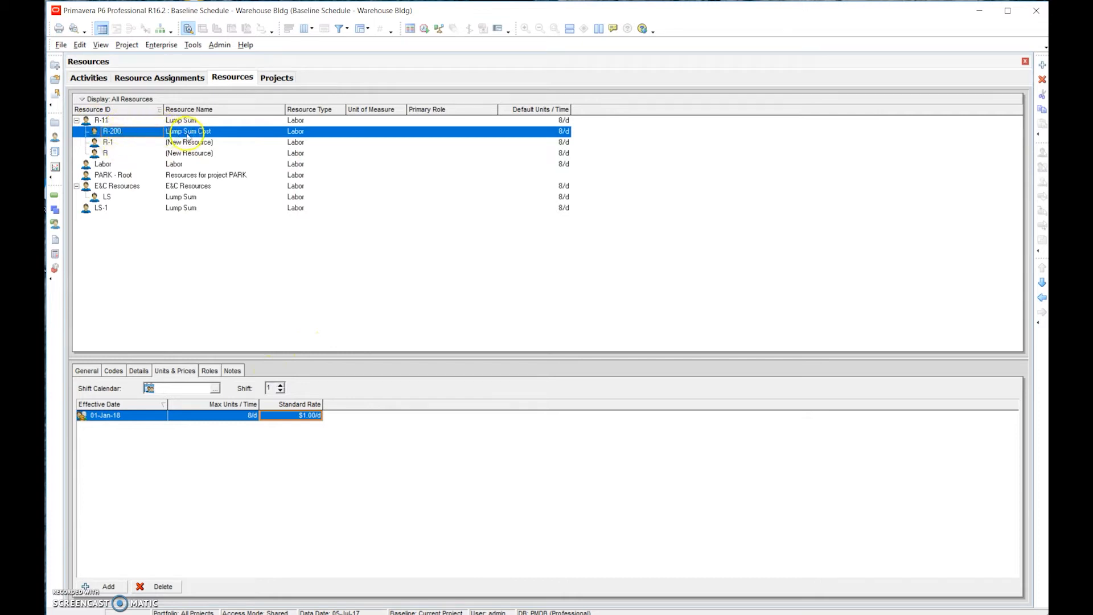
pyautogui.click(87, 371)
pyautogui.click(113, 371)
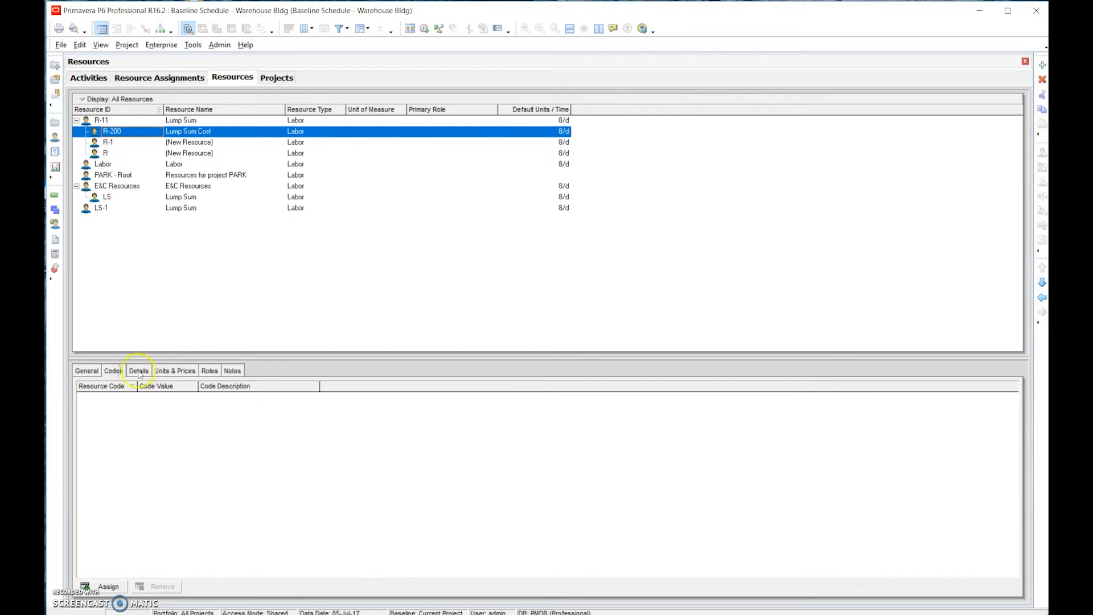
pyautogui.click(138, 372)
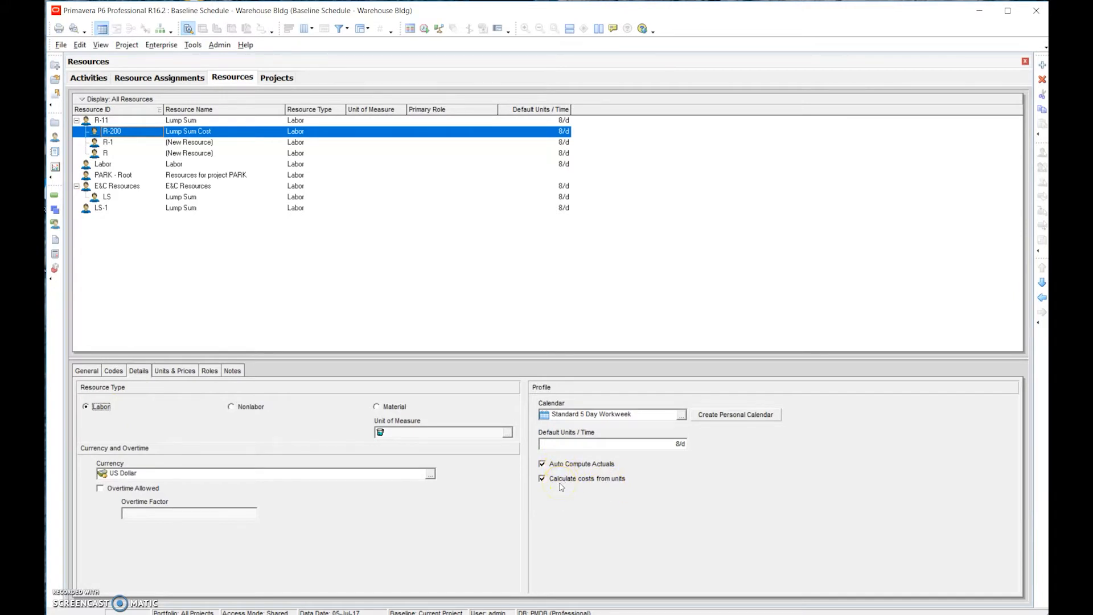
pyautogui.click(171, 374)
pyautogui.click(310, 417)
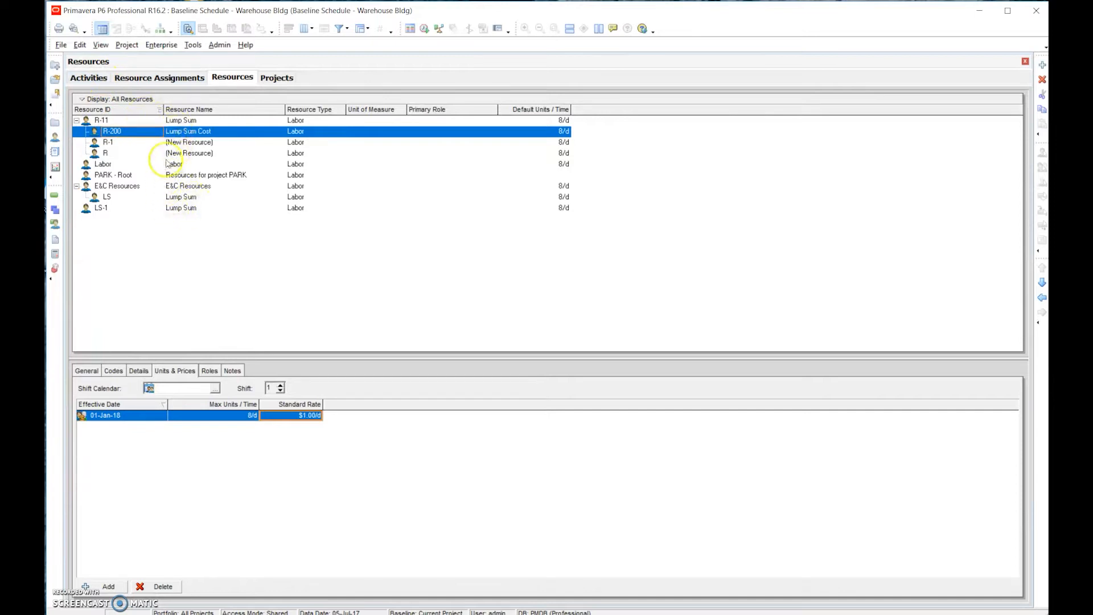
# Return to the activities and assign the R-200 Lump Sum Cost resource to A1040 Place Column Footings/A.B.'s
pyautogui.click(87, 78)
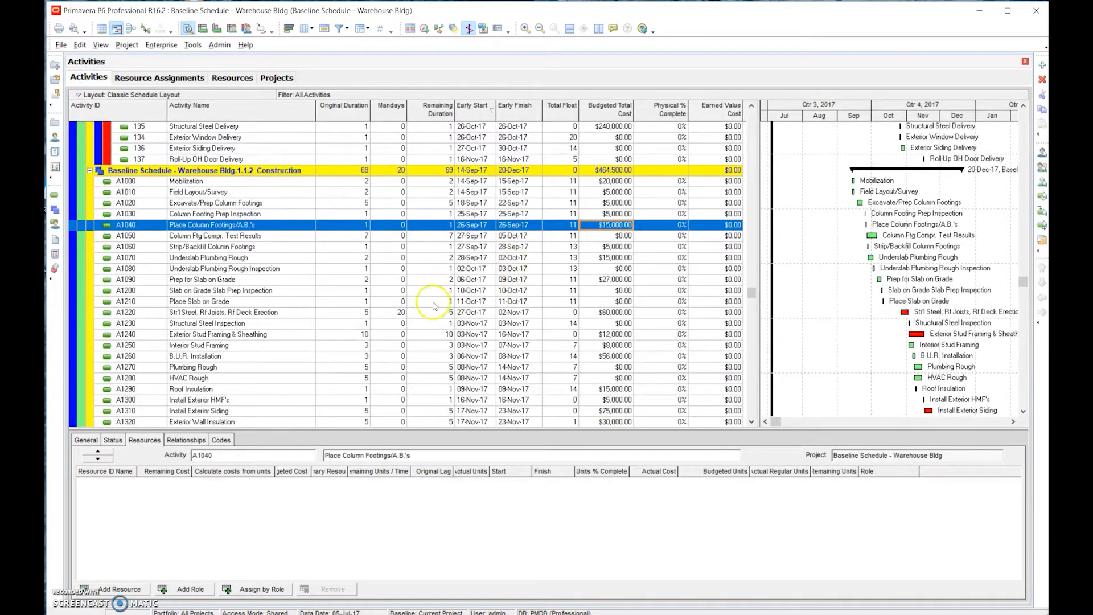
pyautogui.click(105, 589)
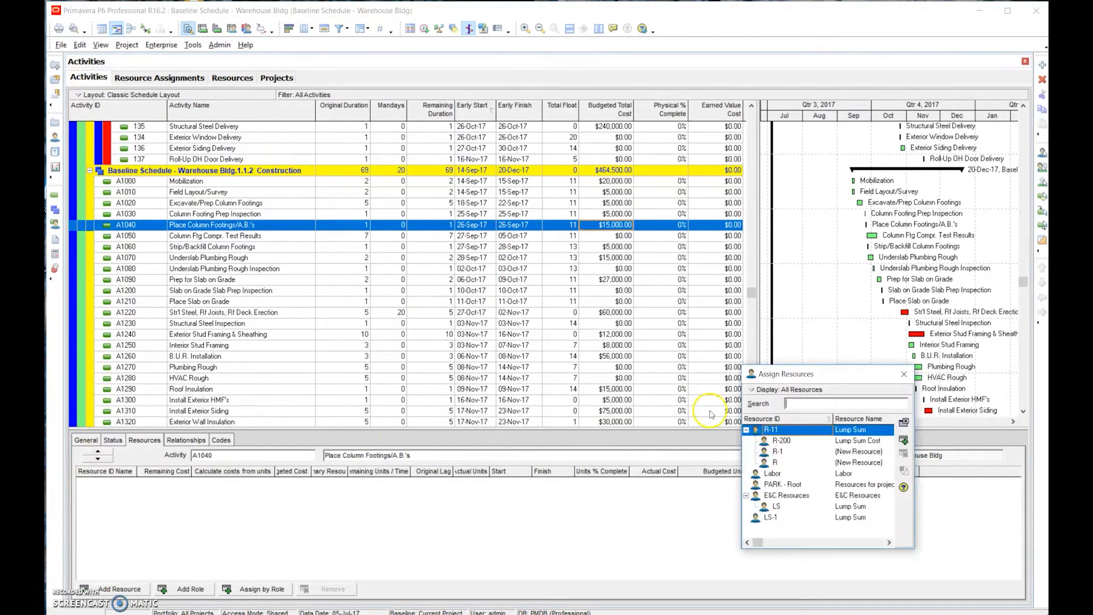
pyautogui.doubleClick(860, 442)
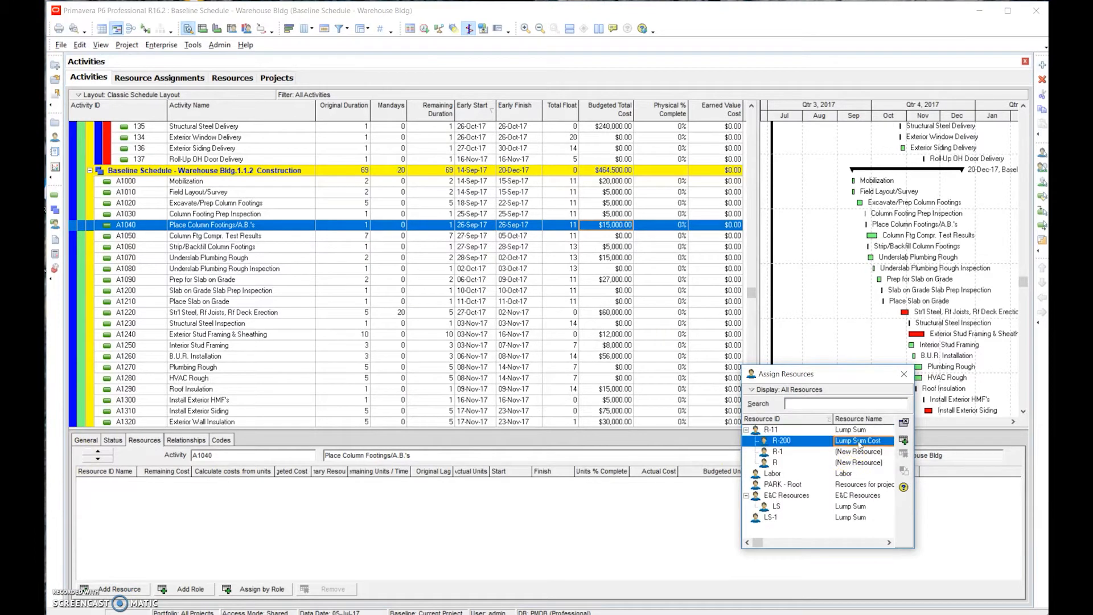
pyautogui.click(905, 374)
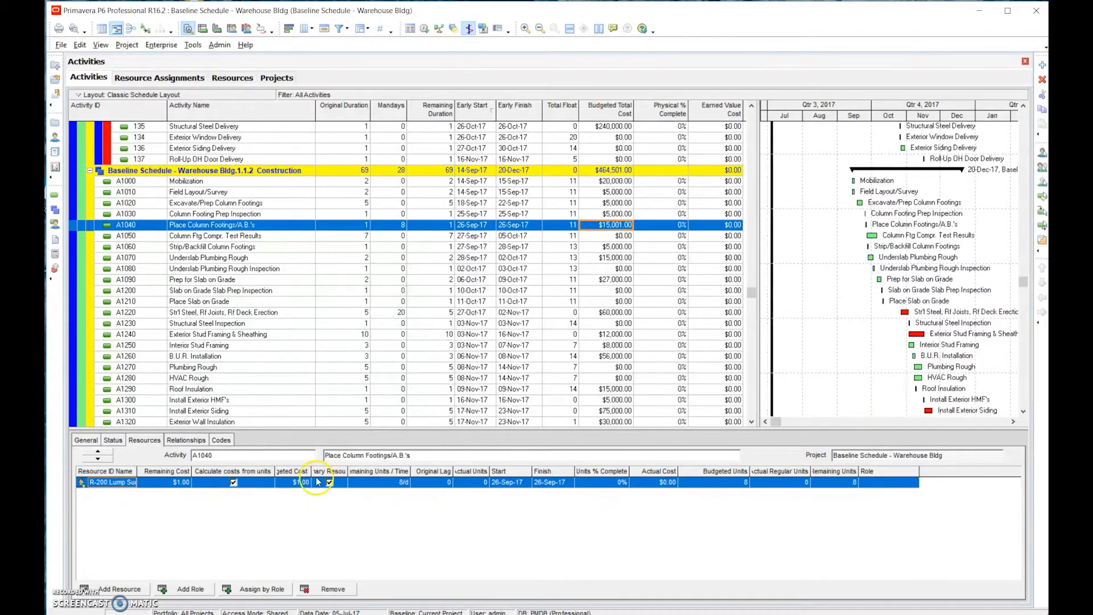
# Set the budgeted units of A1040's R-200 resource assignment to 10000
pyautogui.click(354, 484)
pyautogui.click(714, 483)
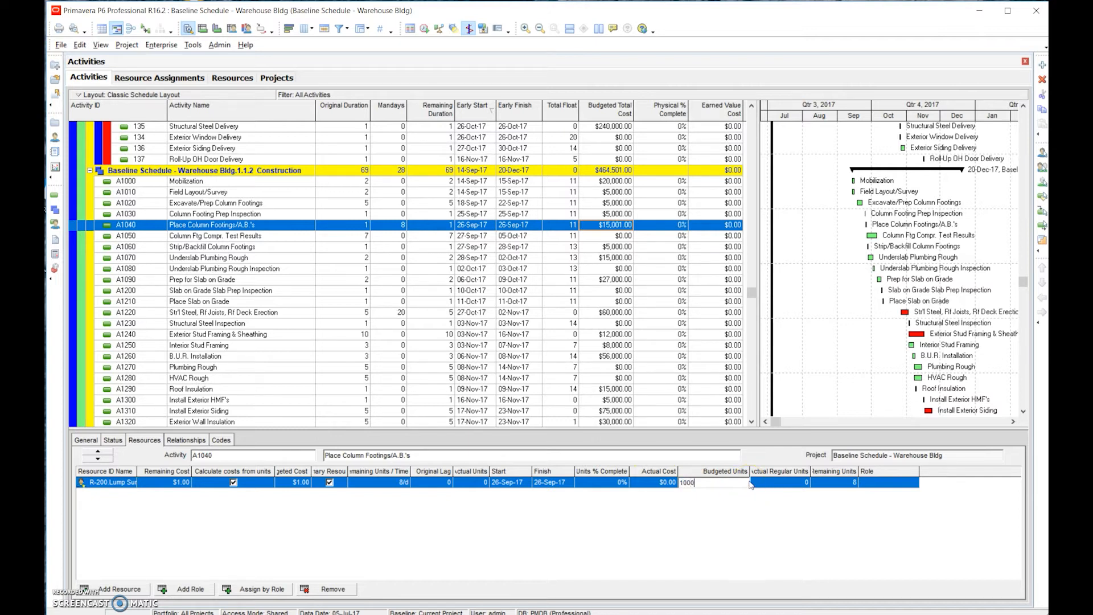
pyautogui.press('Return')
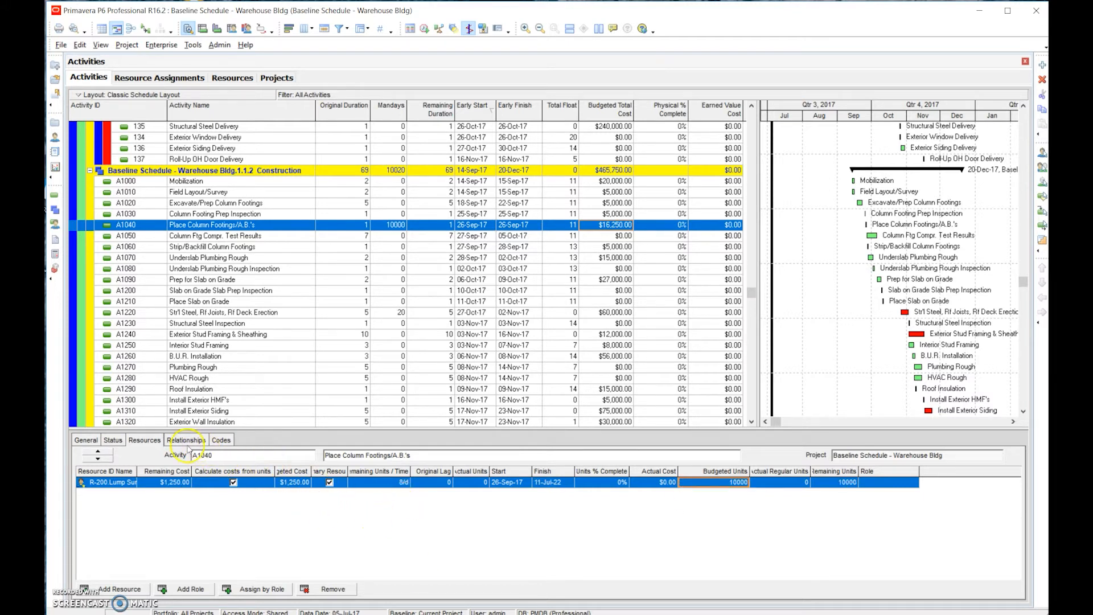
# Try to overwrite the budgeted cost of A1040's R-200 assignment while costs are calculated from units
pyautogui.click(293, 482)
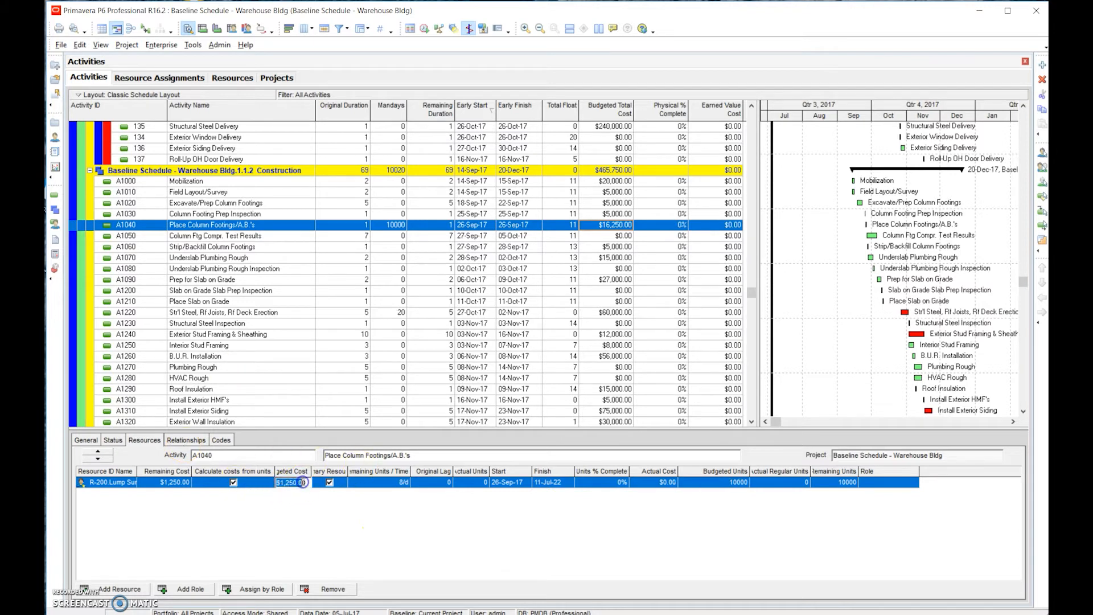
pyautogui.press('BackSpace')
pyautogui.press('Return')
# Turn off calculating costs from units for A1040's R-200 assignment and set its budgeted cost to $10,000.00
pyautogui.click(231, 485)
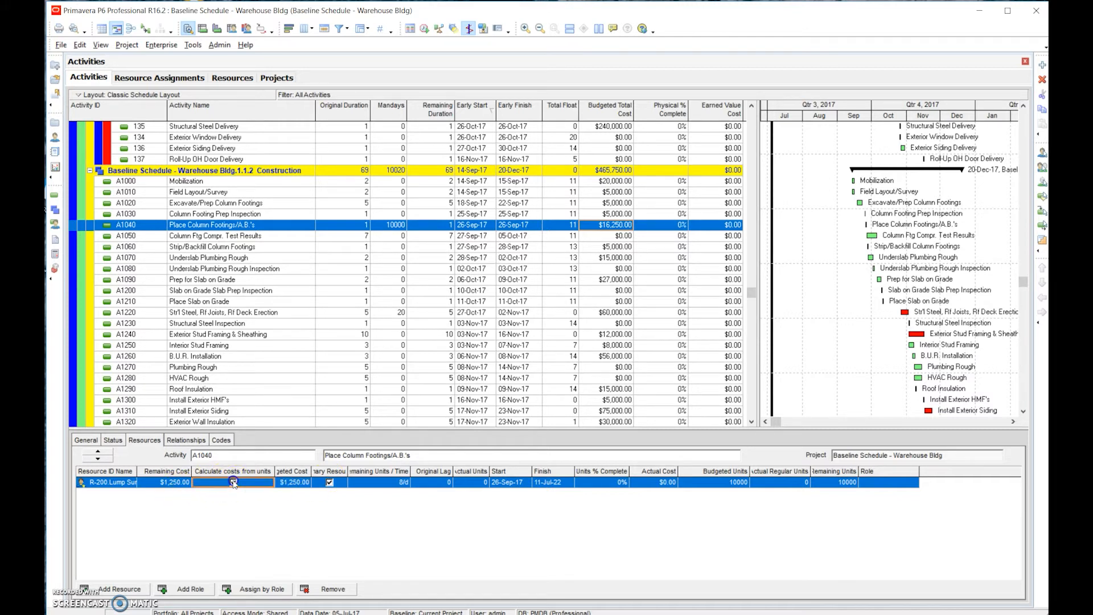
pyautogui.click(234, 482)
pyautogui.click(299, 483)
pyautogui.click(307, 483)
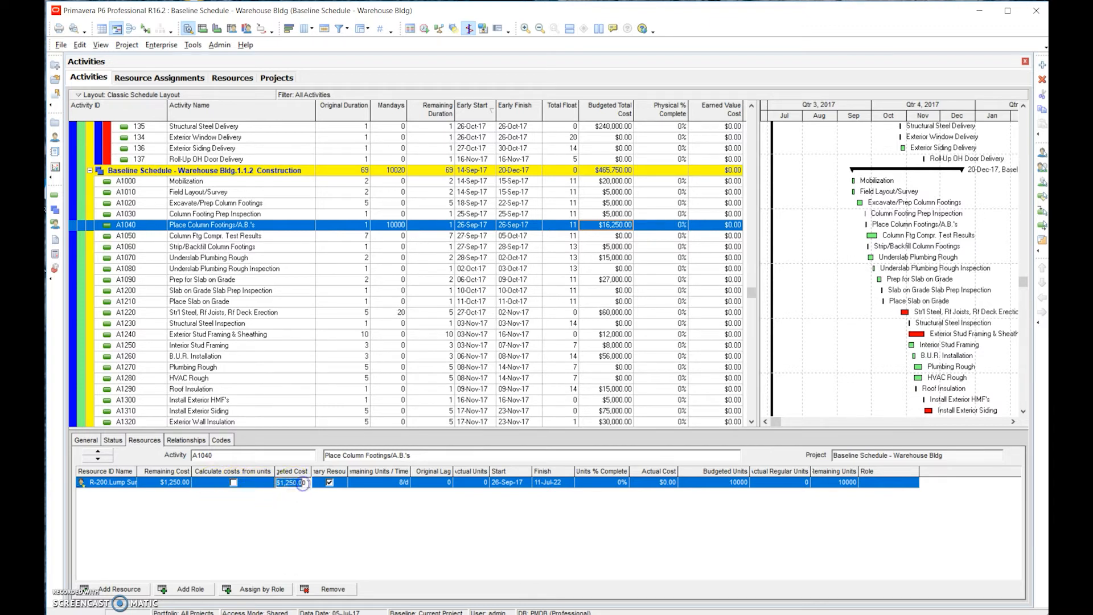
pyautogui.write('10,')
pyautogui.write('0000')
pyautogui.press('Return')
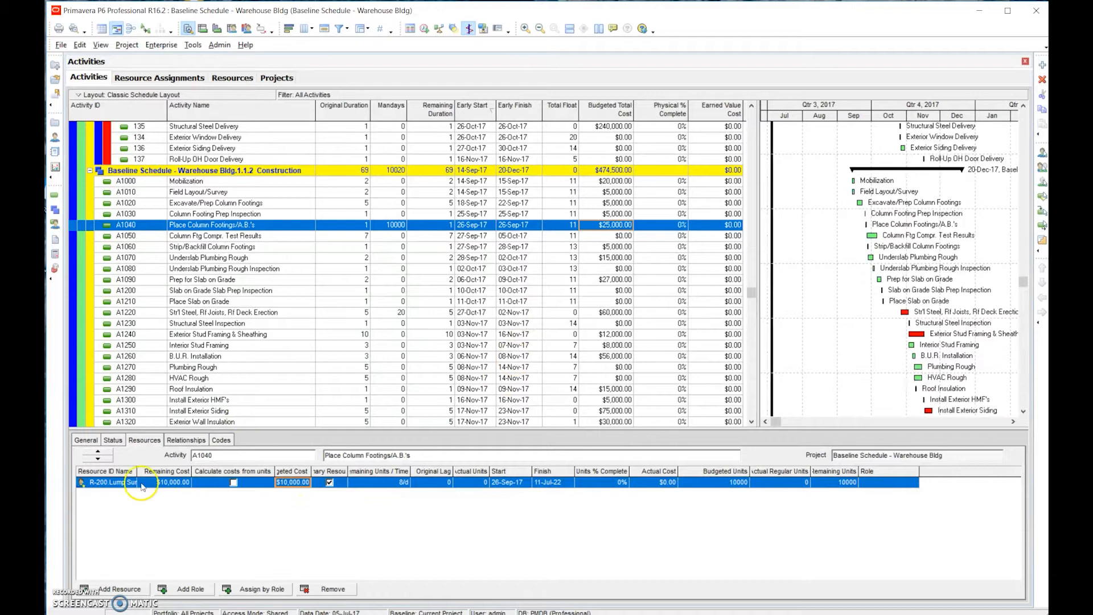
# Review A1040's general, status, relationship and resource assignment details
pyautogui.click(86, 441)
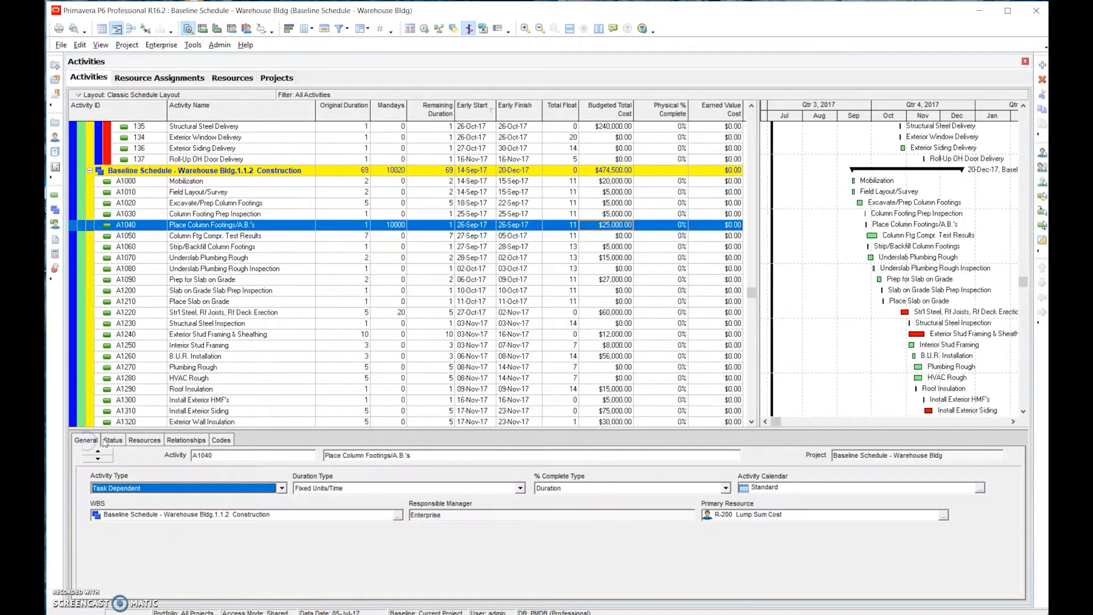
pyautogui.click(106, 442)
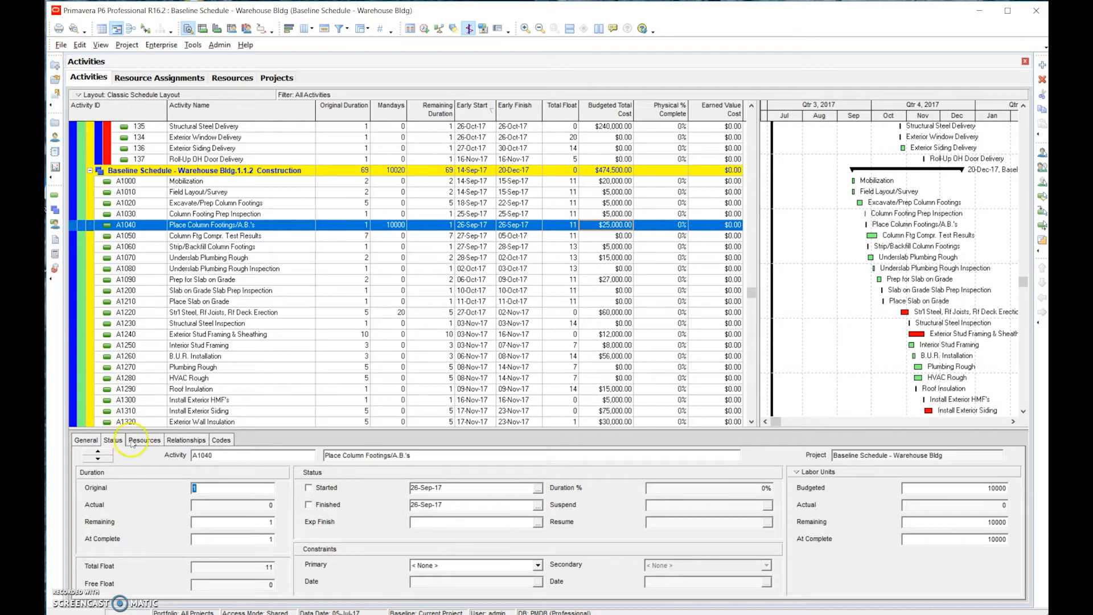
pyautogui.click(144, 442)
pyautogui.click(180, 442)
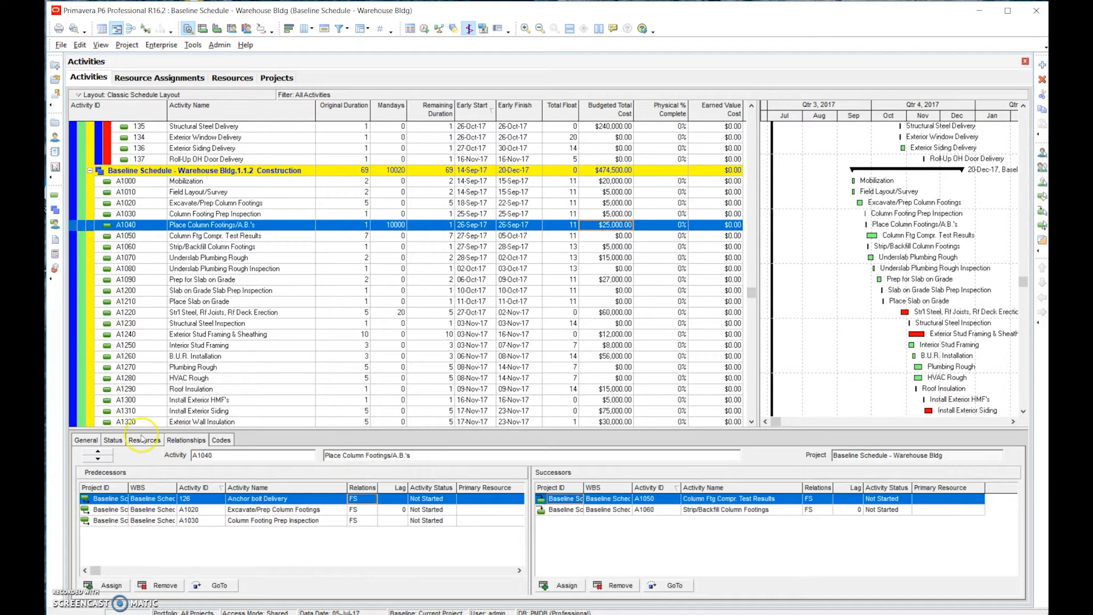
pyautogui.click(144, 441)
pyautogui.click(113, 441)
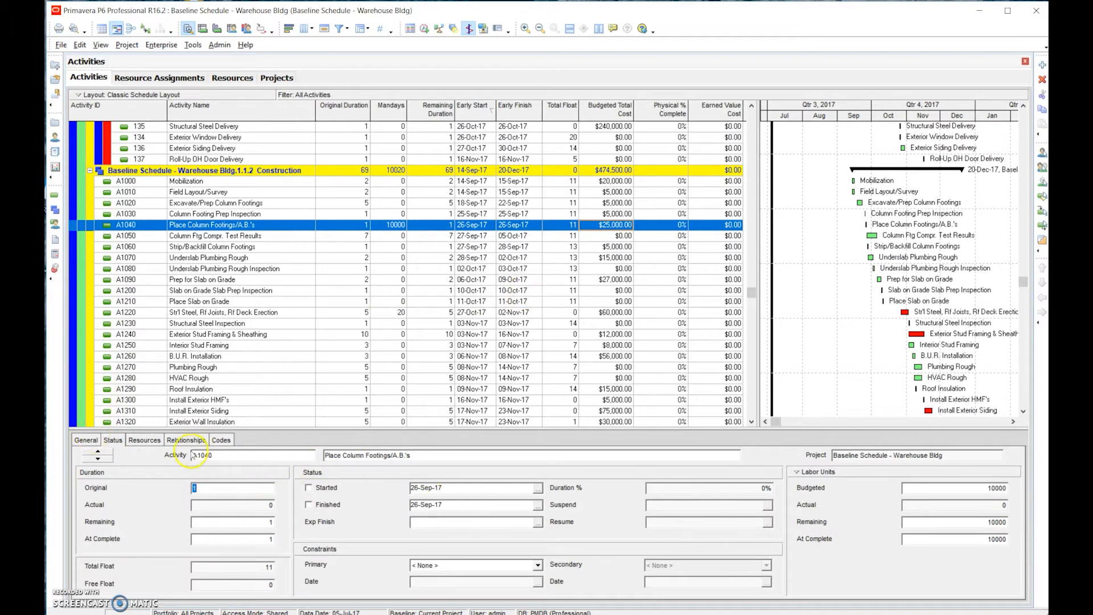
pyautogui.click(78, 441)
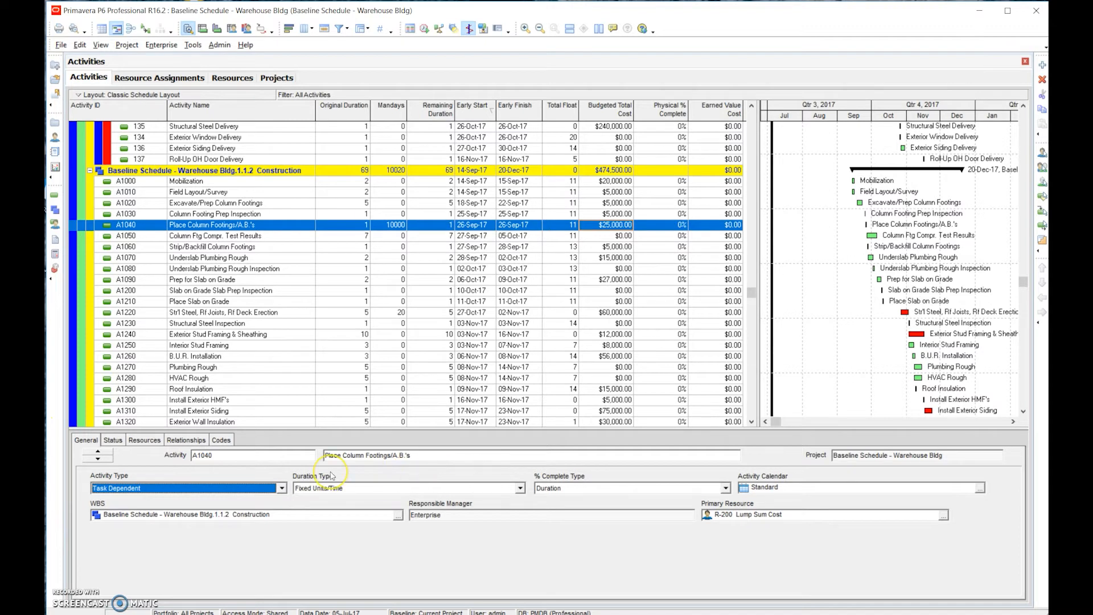
pyautogui.click(141, 441)
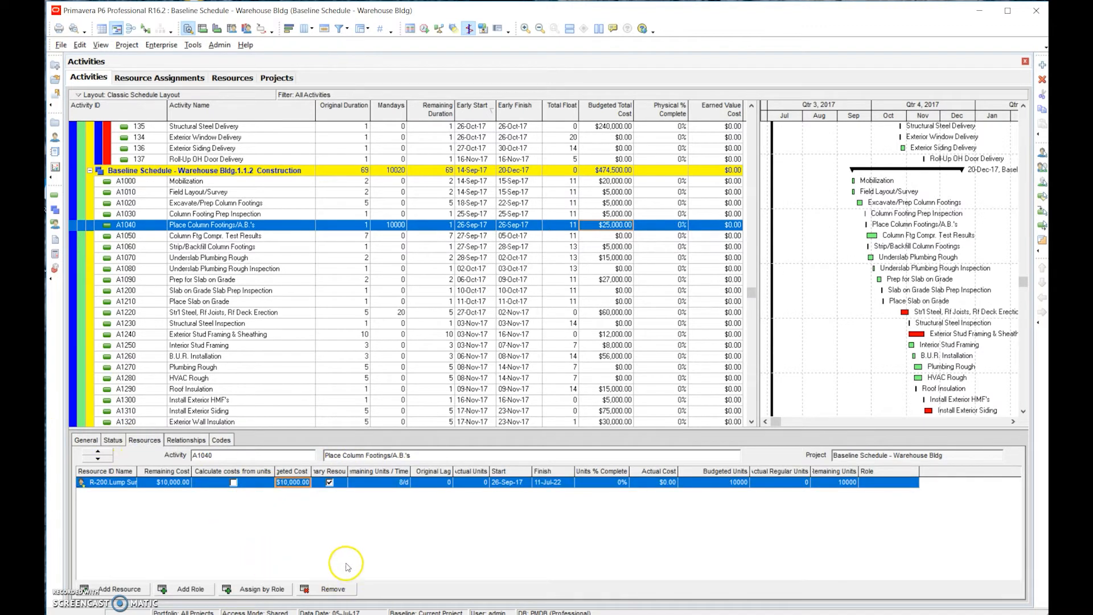
# Customize the activity details to also display Expenses
pyautogui.rightClick(266, 440)
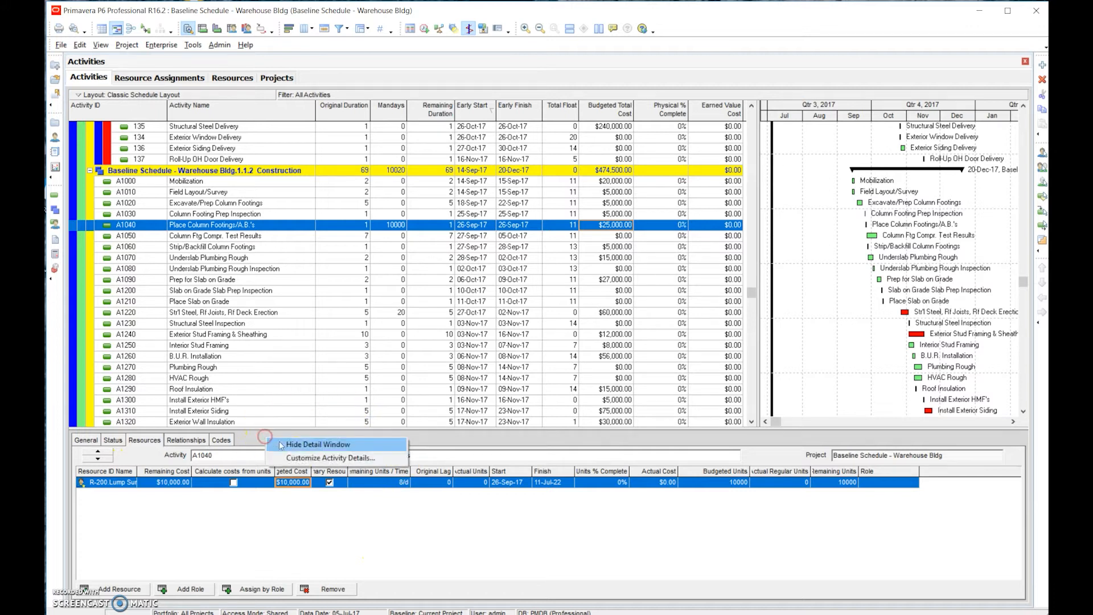
pyautogui.click(308, 459)
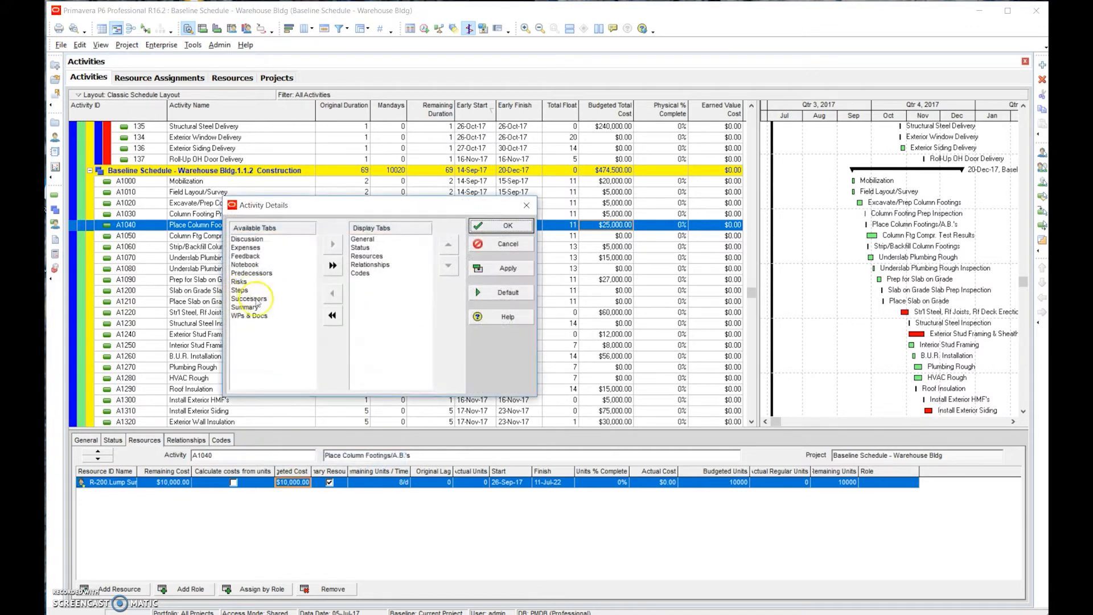
pyautogui.click(246, 248)
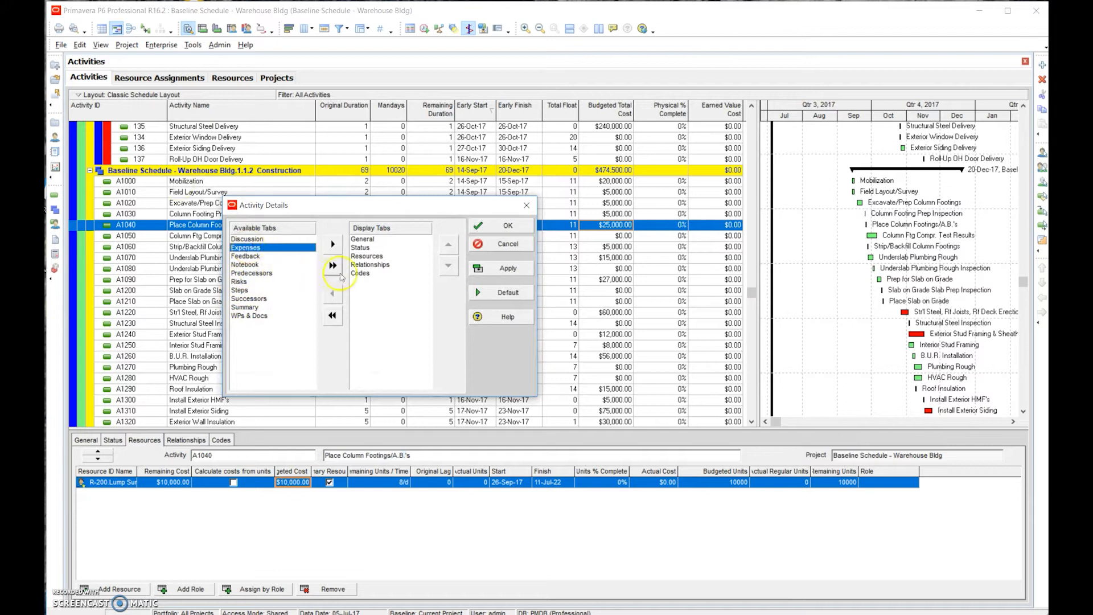
pyautogui.click(333, 244)
pyautogui.click(492, 226)
# Delete the Place Column Footings/A.B.'s expense item from A1040
pyautogui.click(251, 440)
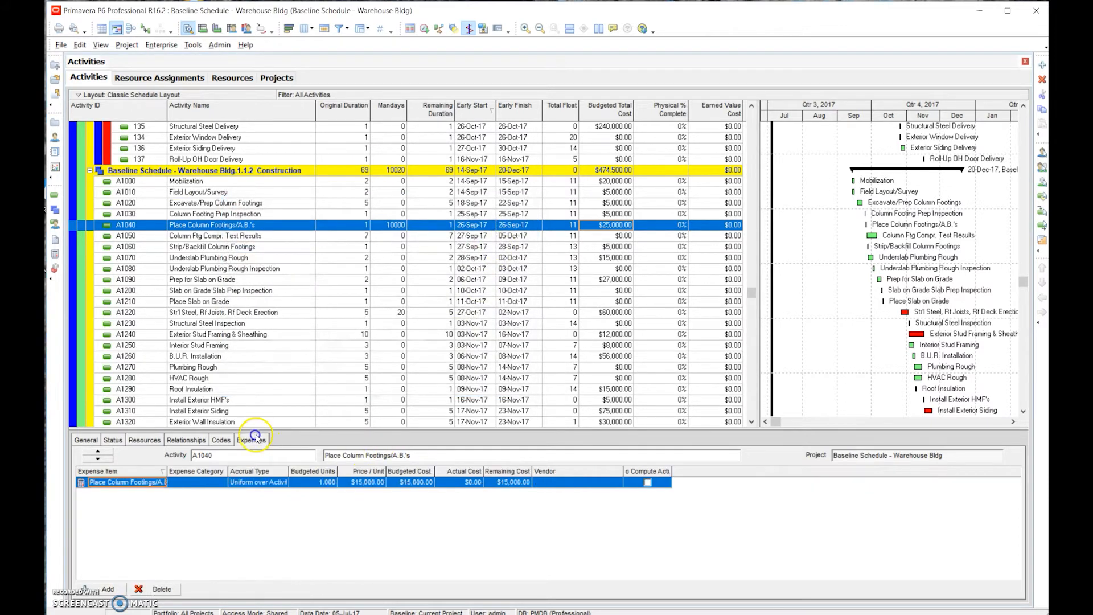
pyautogui.click(158, 592)
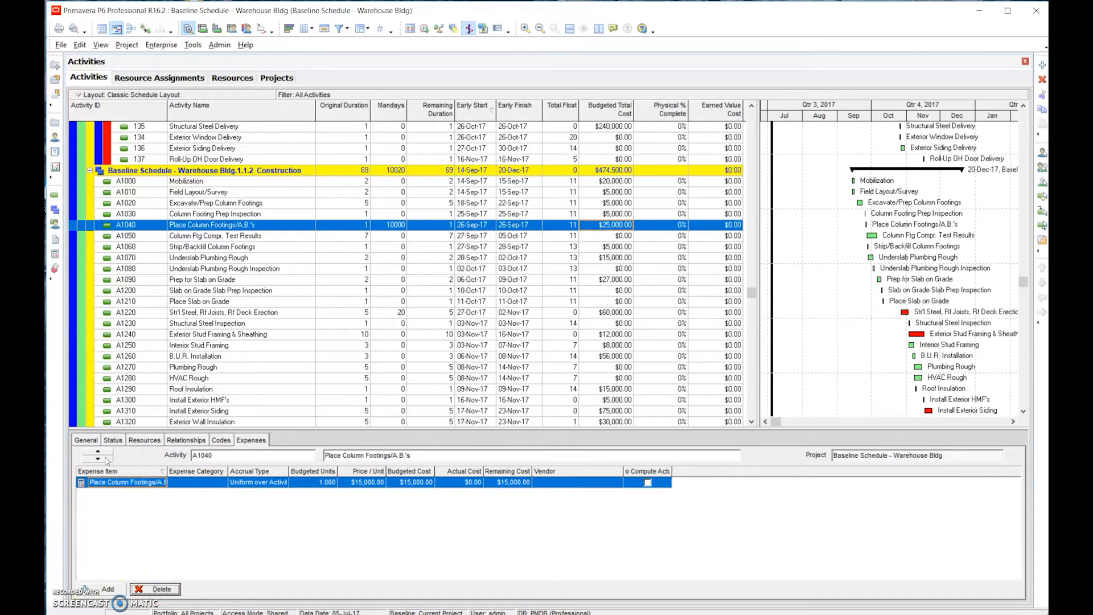
pyautogui.click(810, 476)
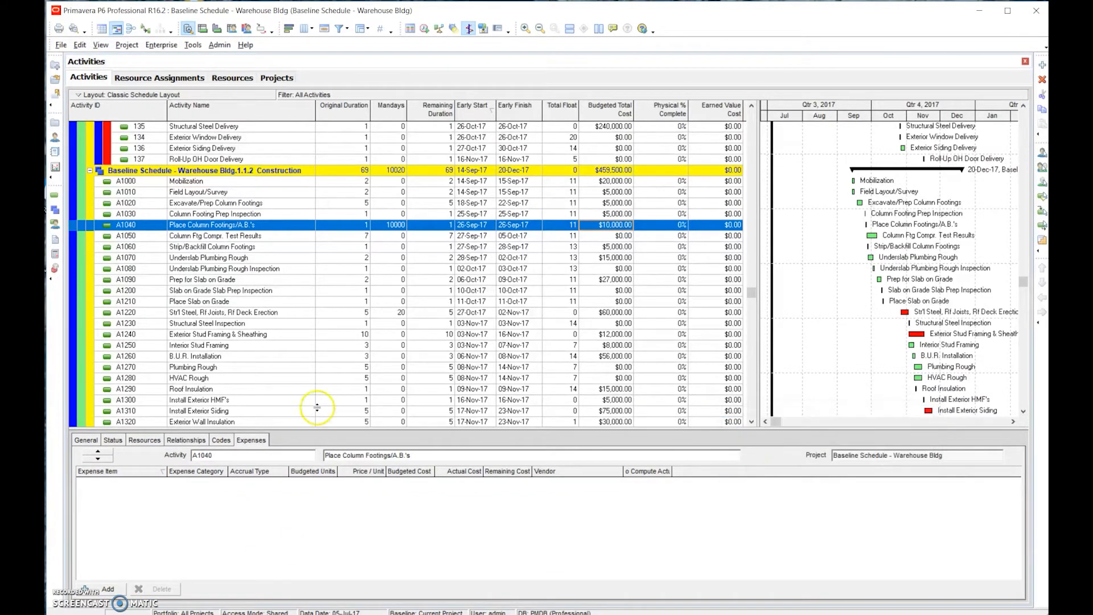
pyautogui.click(189, 426)
# Set the budgeted cost of A1040's R-200 Lump Sum Cost assignment to $20,000.00
pyautogui.click(138, 442)
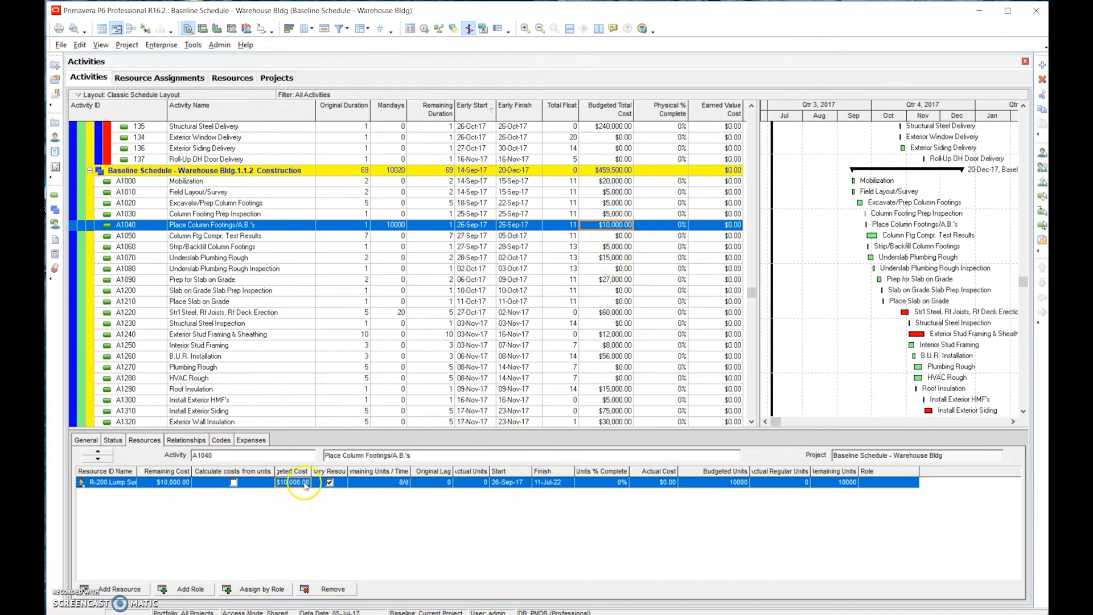
pyautogui.click(281, 483)
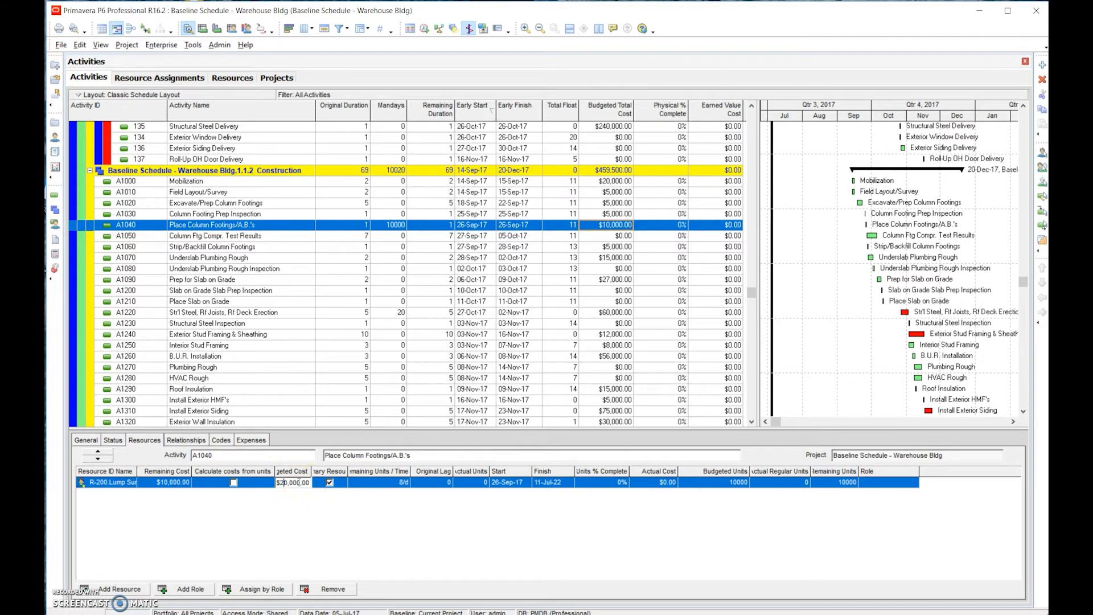
pyautogui.click(336, 511)
# Review which columns are selected for the resource assignments table and keep the selection
pyautogui.click(497, 477)
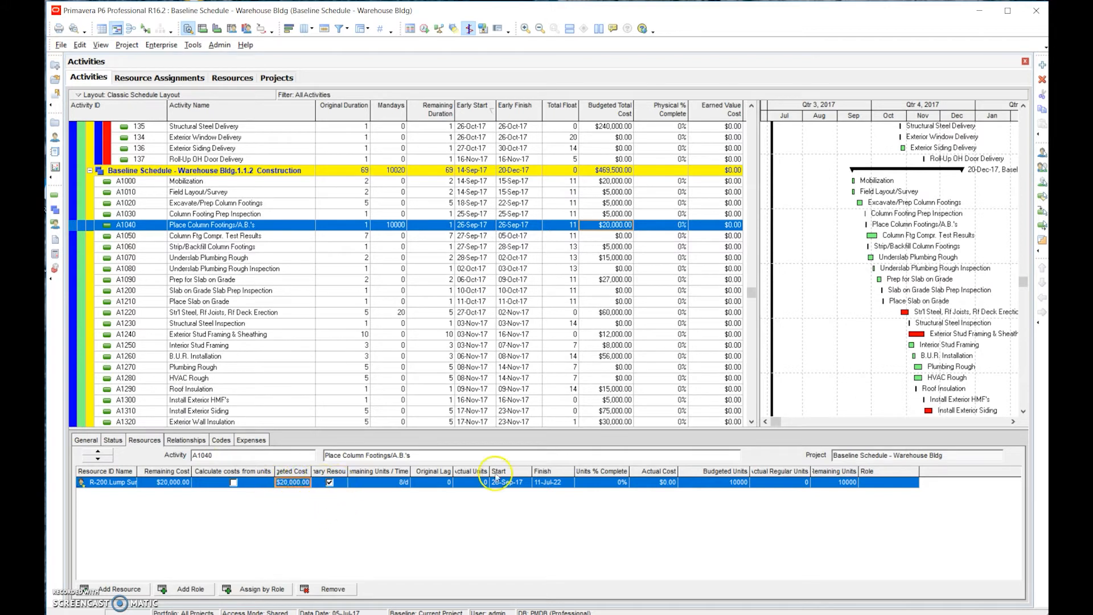
pyautogui.click(548, 475)
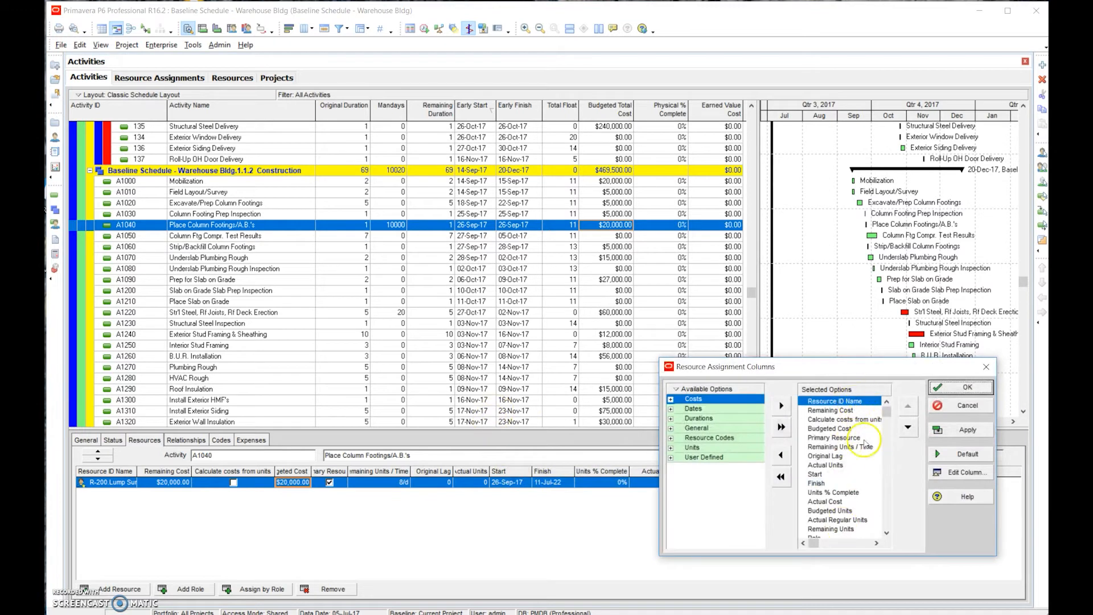
pyautogui.click(962, 387)
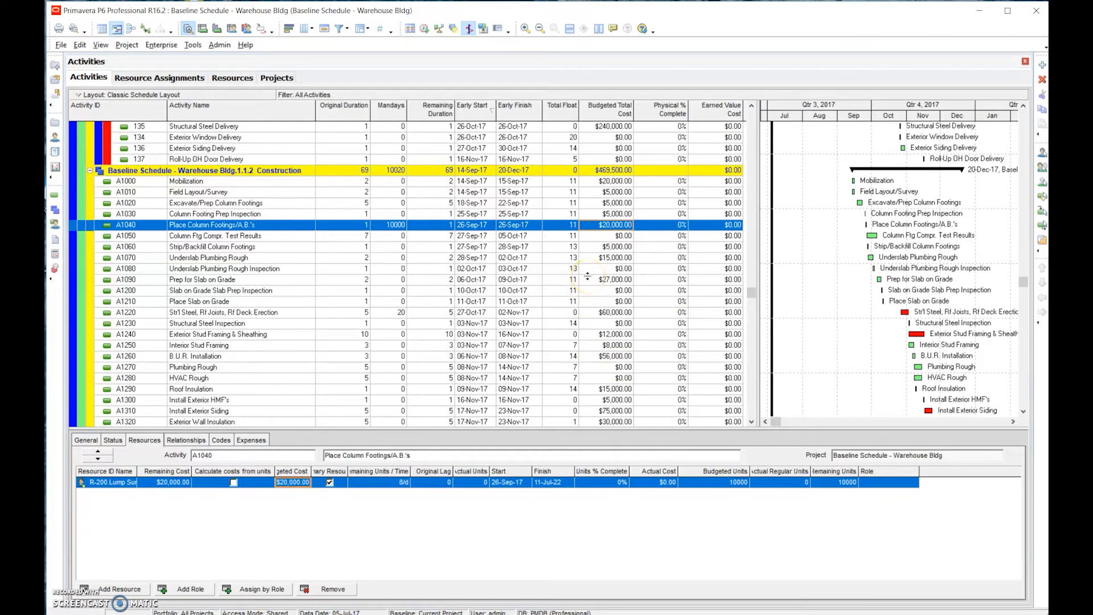
# Check the budgeted total cost of the whole project in its top-level summary row
pyautogui.click(752, 293)
pyautogui.moveTo(753, 293); pyautogui.dragTo(753, 116)
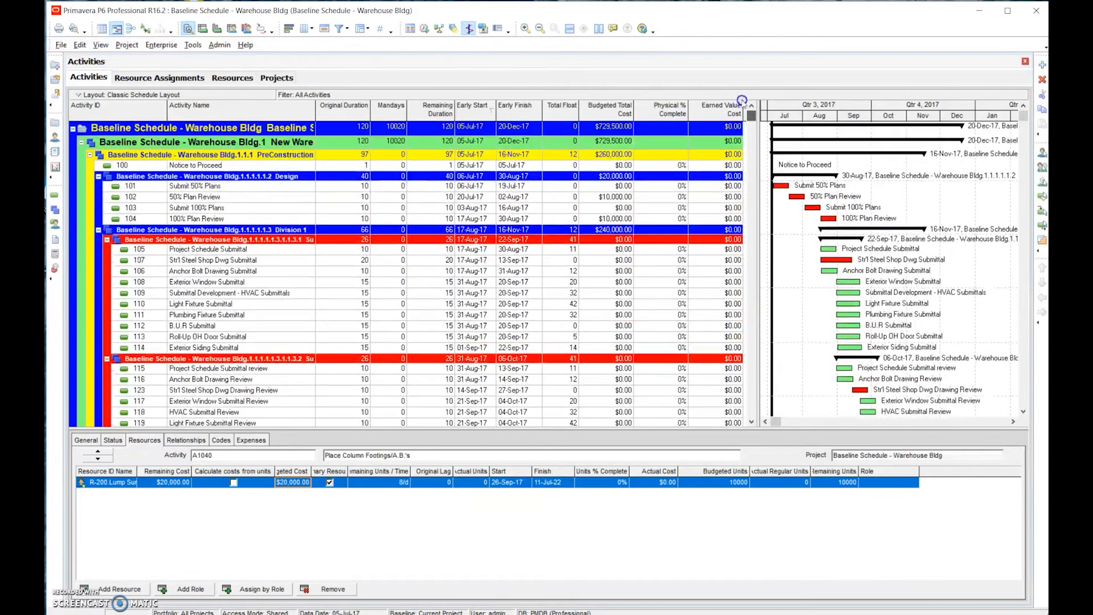
pyautogui.click(625, 129)
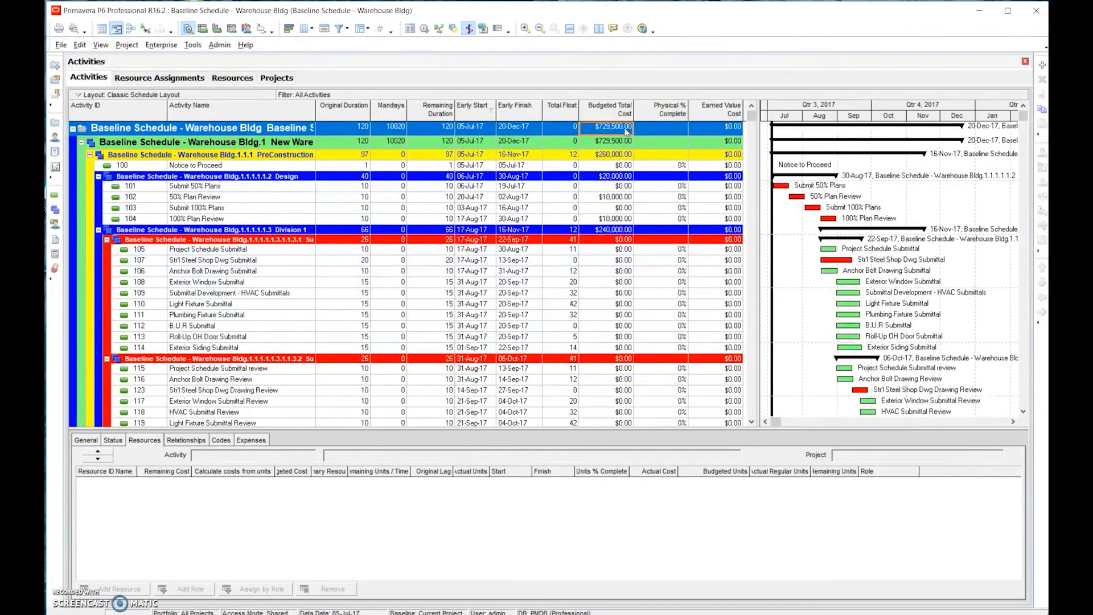
pyautogui.click(623, 130)
# Open the Tracking view and examine the warehouse project's Gantt and cost profile from the 2017 project start
pyautogui.click(158, 46)
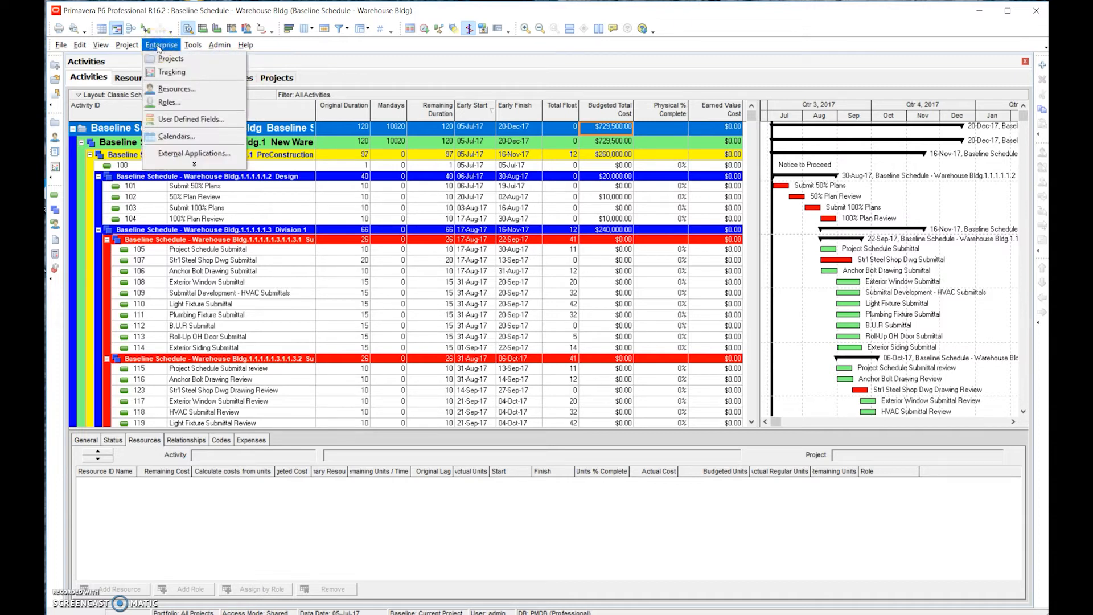
pyautogui.moveTo(193, 45)
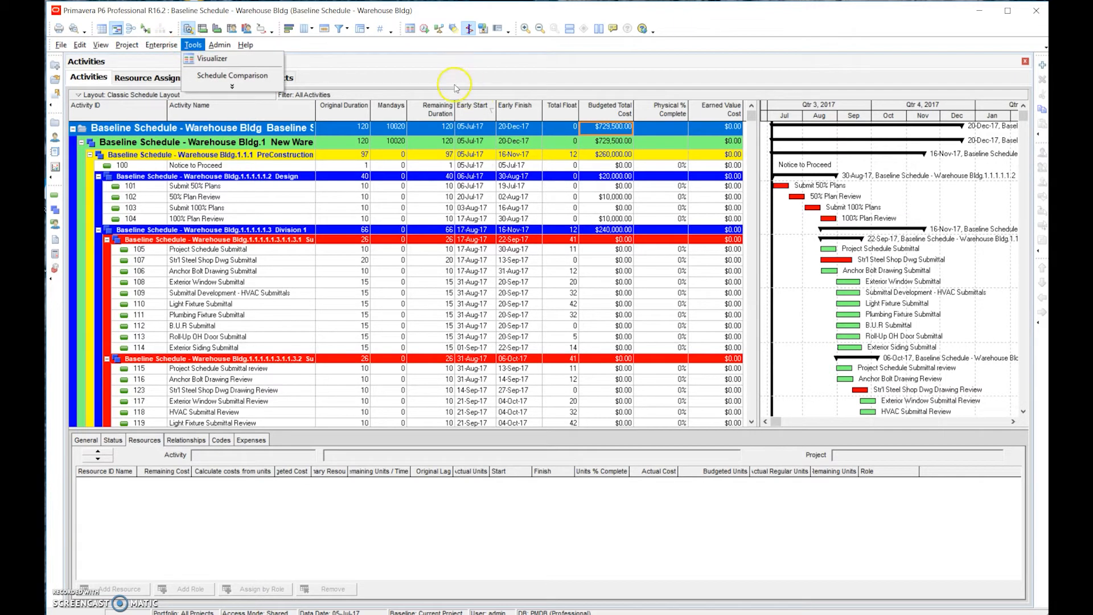
pyautogui.click(426, 73)
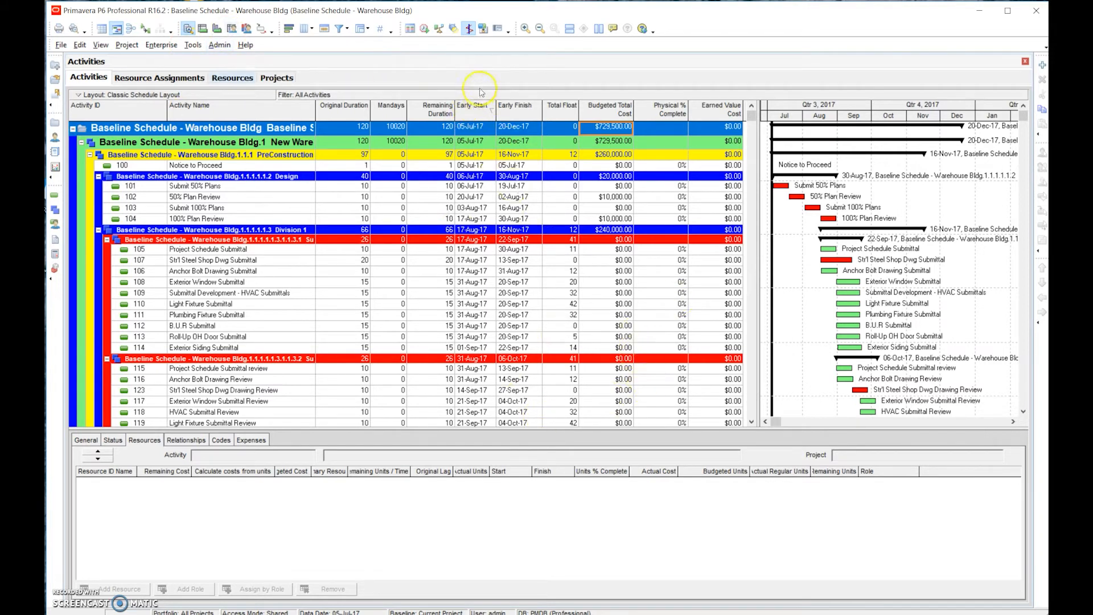
pyautogui.click(173, 48)
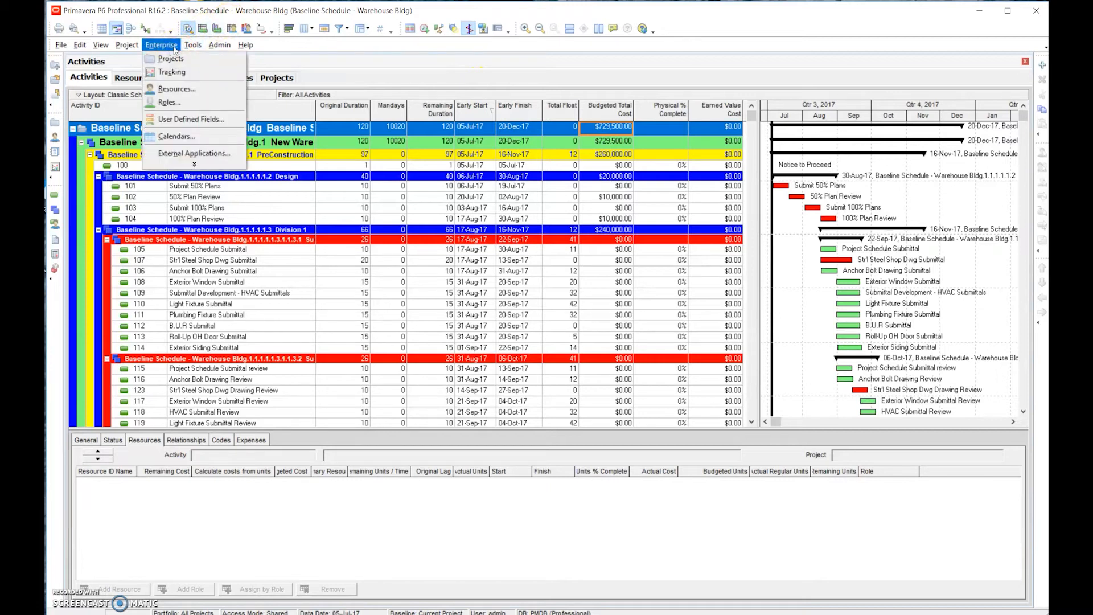
pyautogui.click(172, 72)
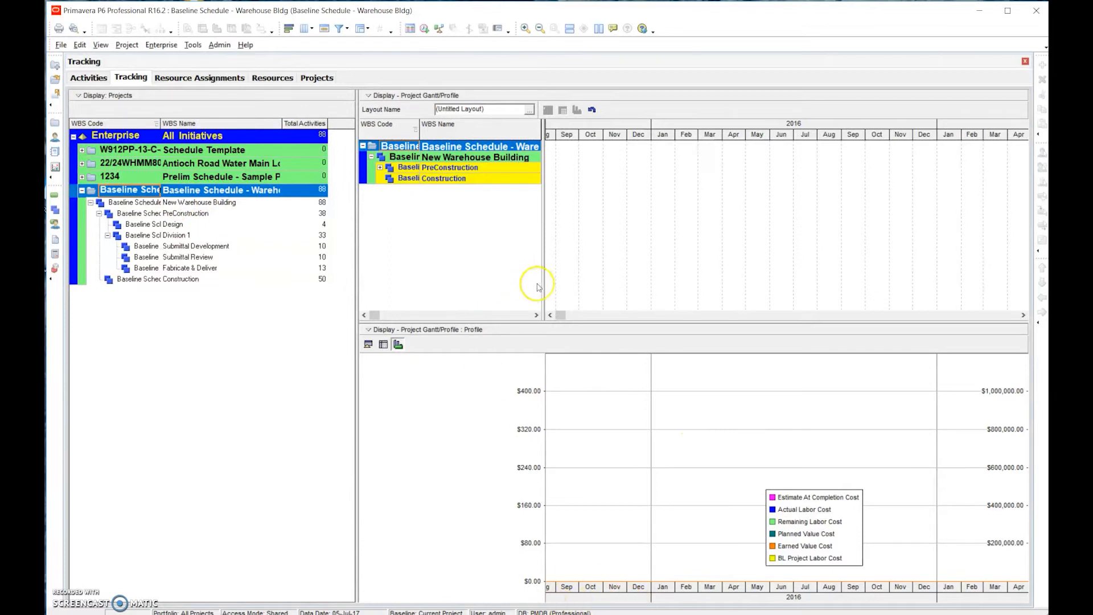
pyautogui.click(560, 316)
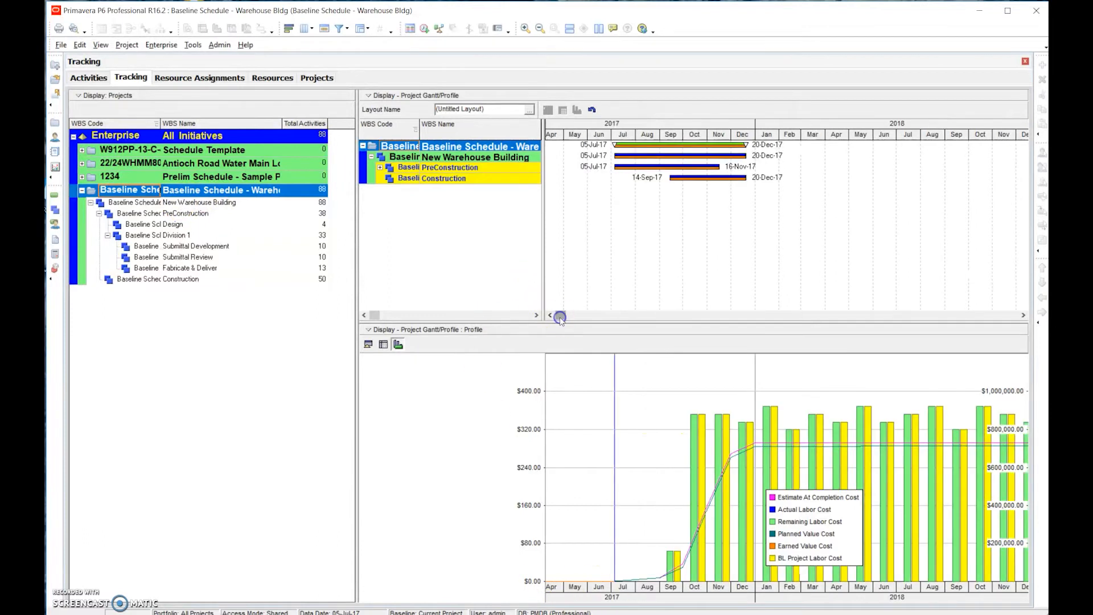
pyautogui.click(887, 468)
pyautogui.click(848, 410)
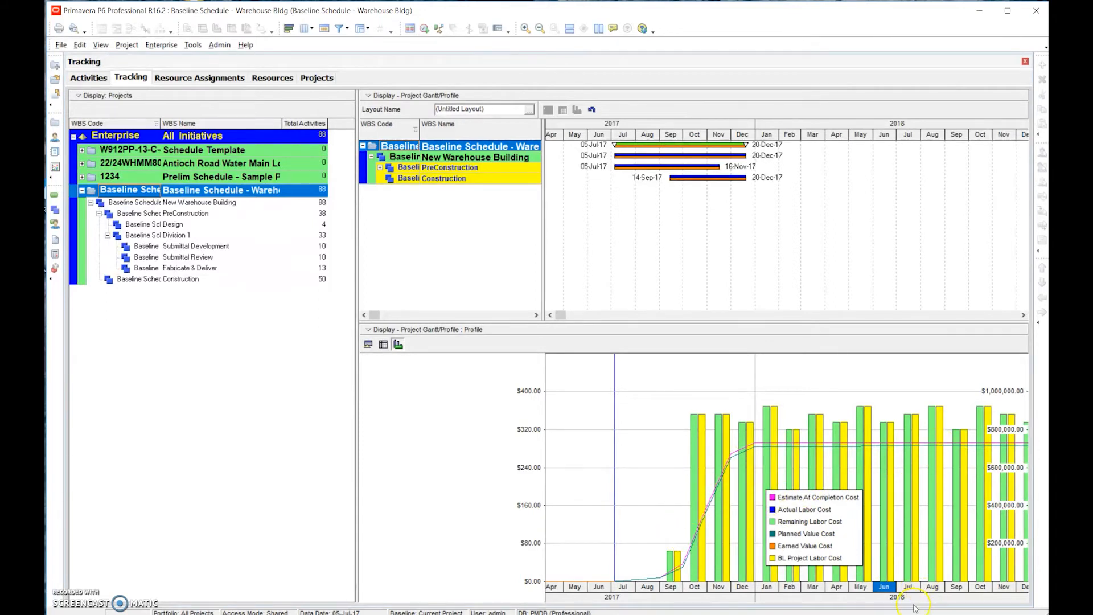
pyautogui.click(918, 586)
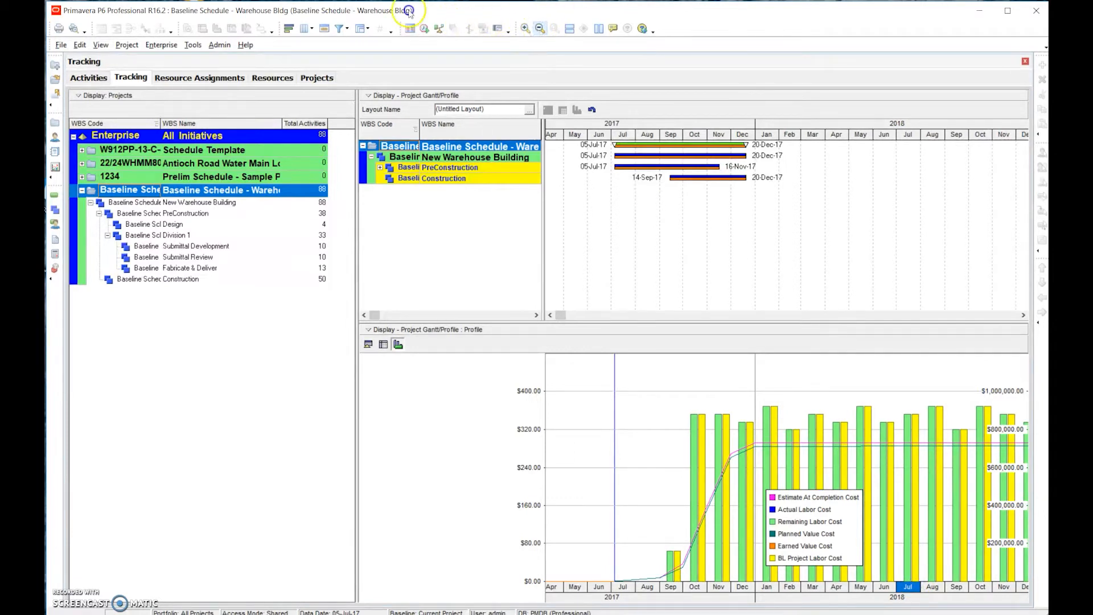
# Examine the warehouse project's cost profile over its full time span at a quarterly scale, and again month by month
pyautogui.click(540, 28)
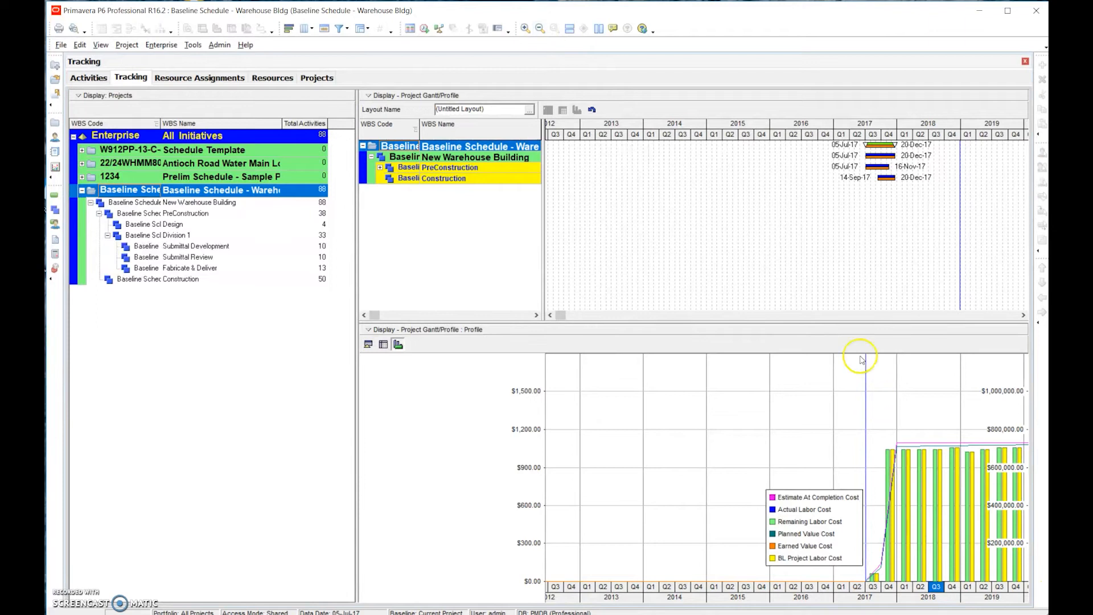
pyautogui.click(832, 315)
pyautogui.click(832, 315)
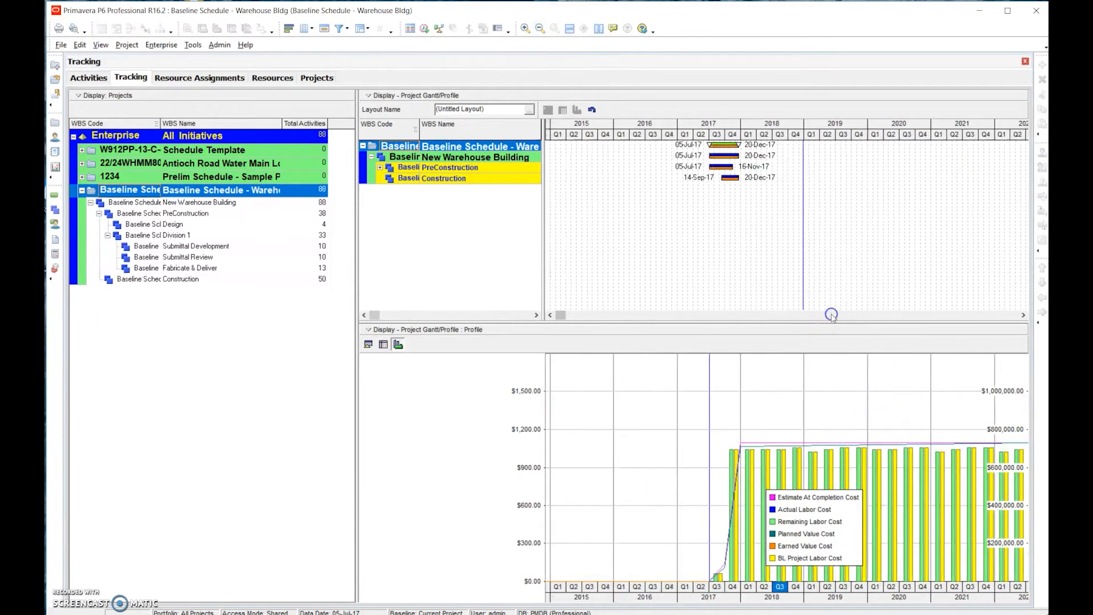
pyautogui.click(832, 315)
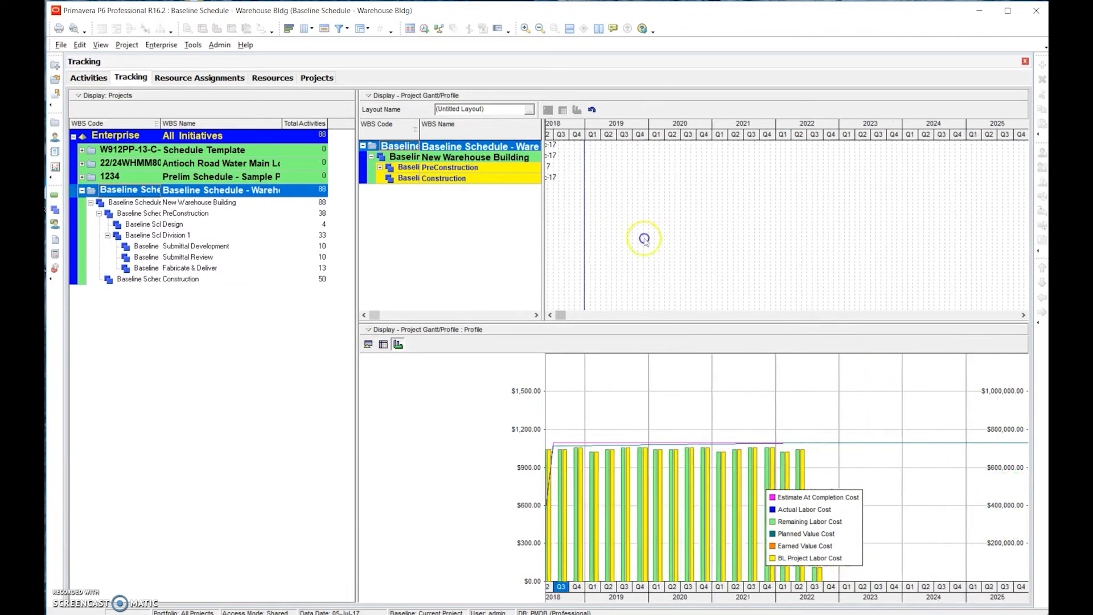
pyautogui.click(549, 315)
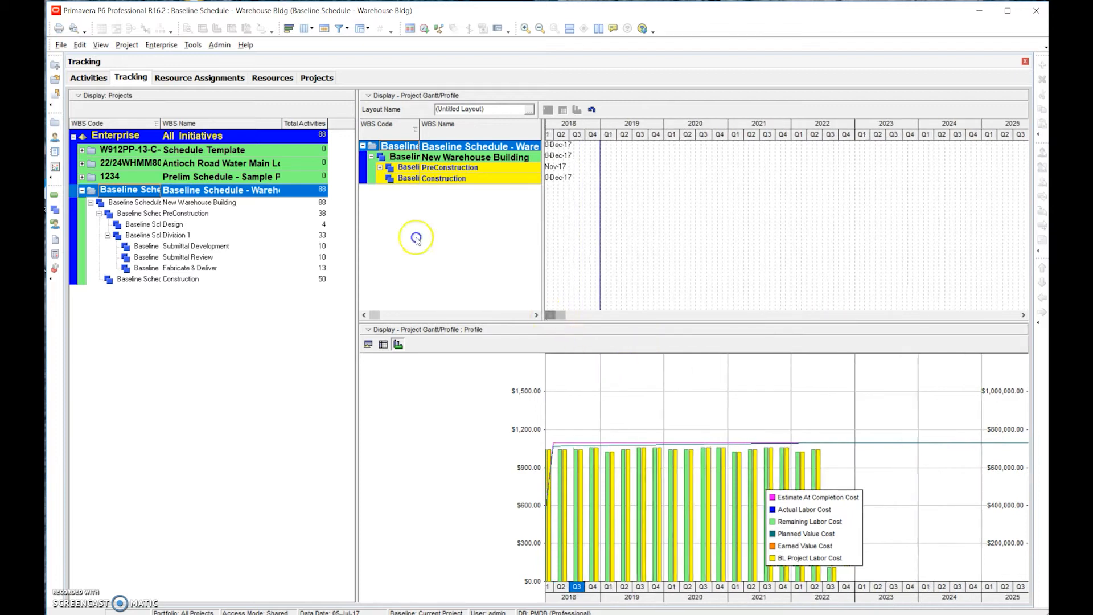
pyautogui.click(549, 315)
pyautogui.click(548, 315)
pyautogui.click(549, 315)
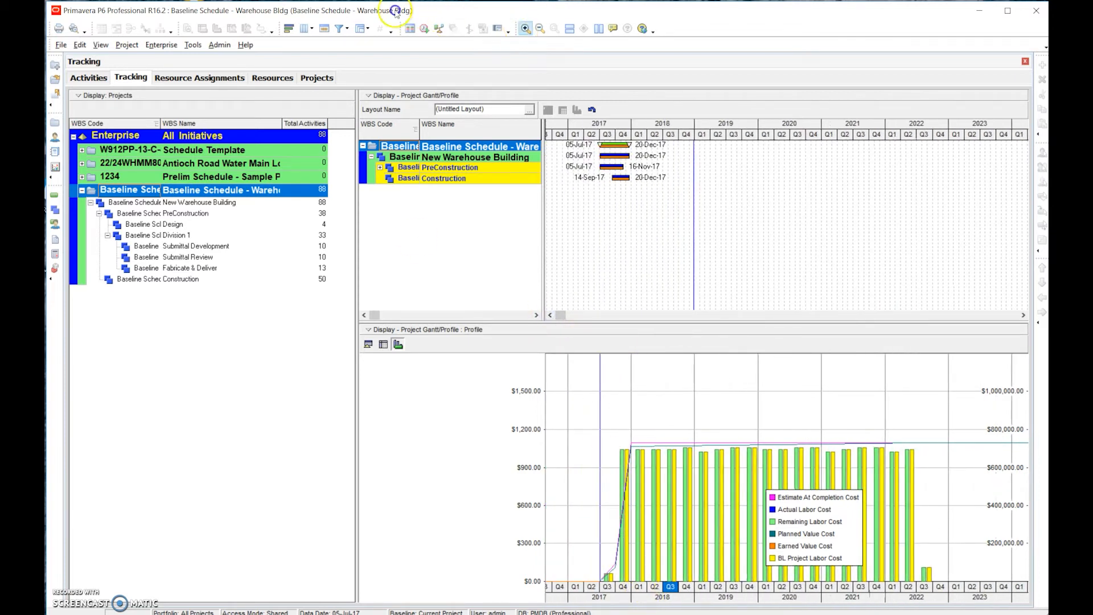
pyautogui.click(525, 28)
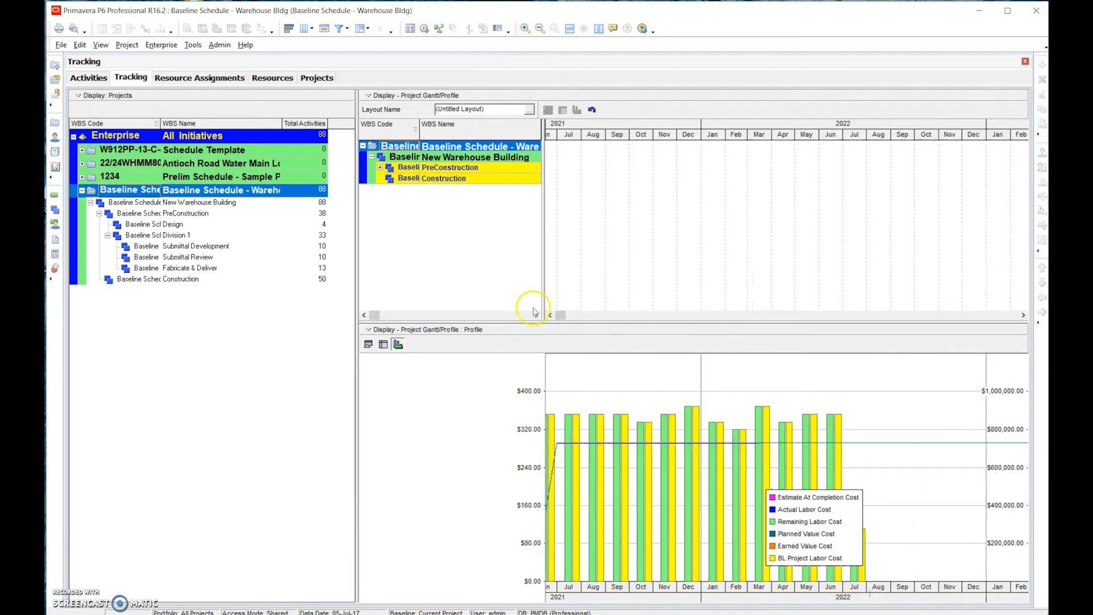
pyautogui.click(560, 313)
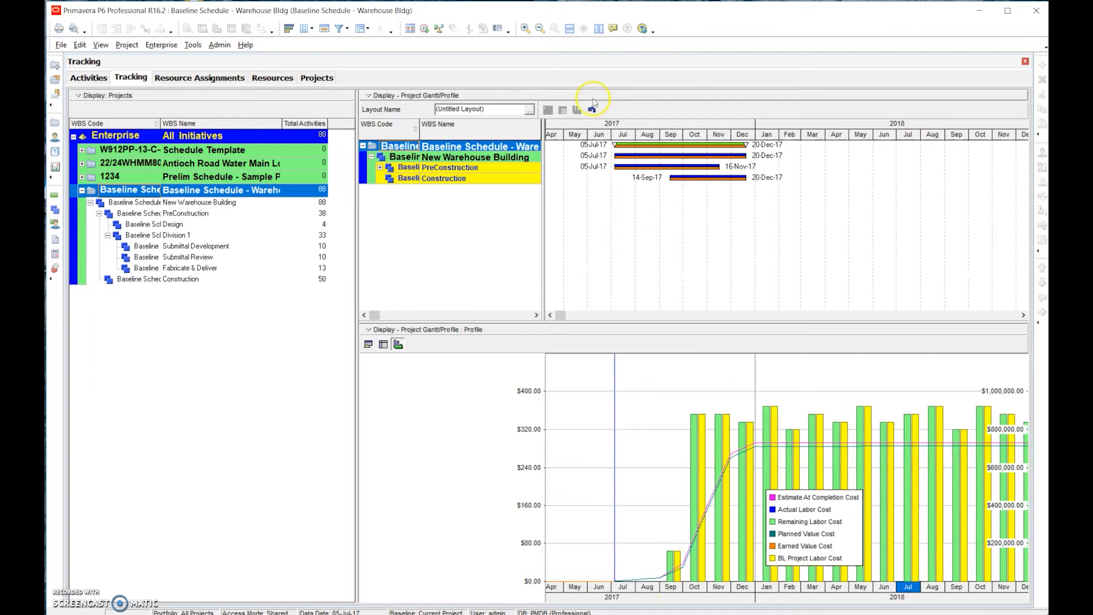
pyautogui.click(525, 28)
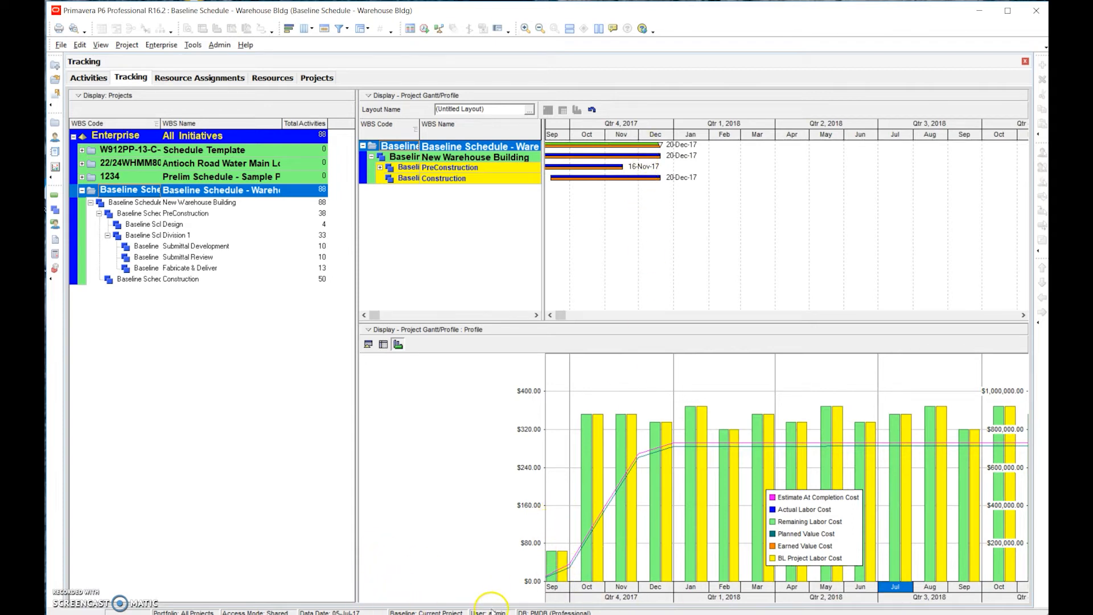
# Examine the project's cost profile by month from July 2017, and by week from August 2017
pyautogui.click(550, 315)
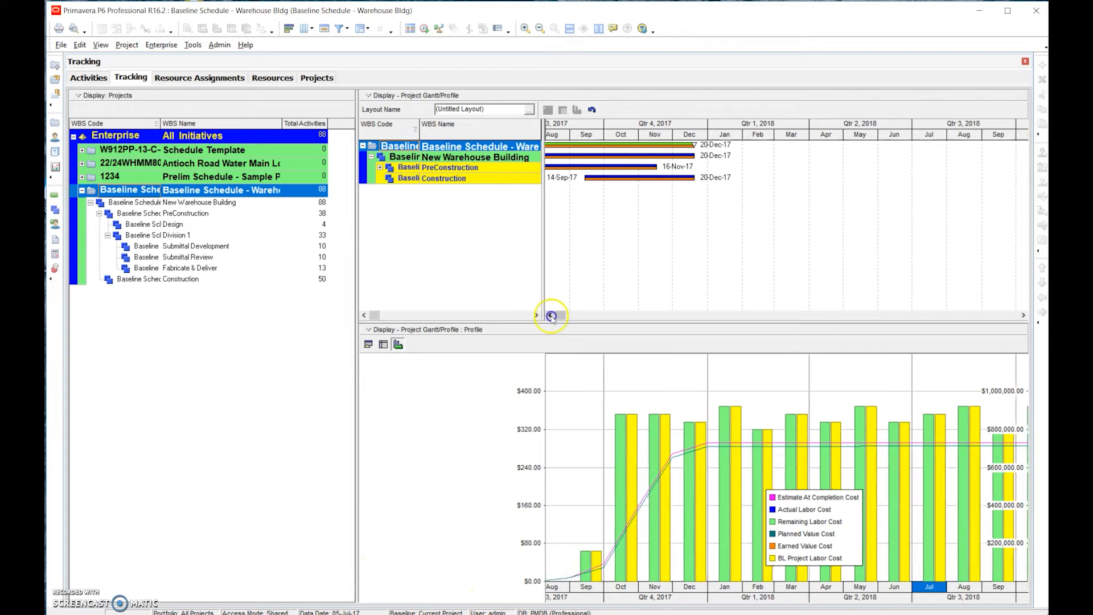
pyautogui.click(550, 315)
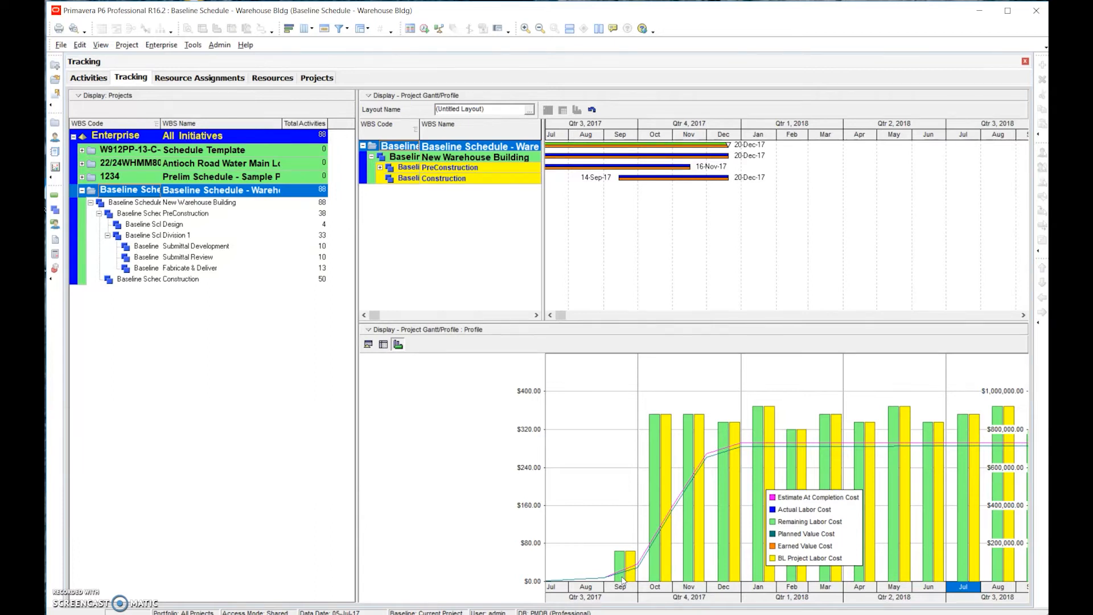
pyautogui.click(719, 448)
pyautogui.click(525, 28)
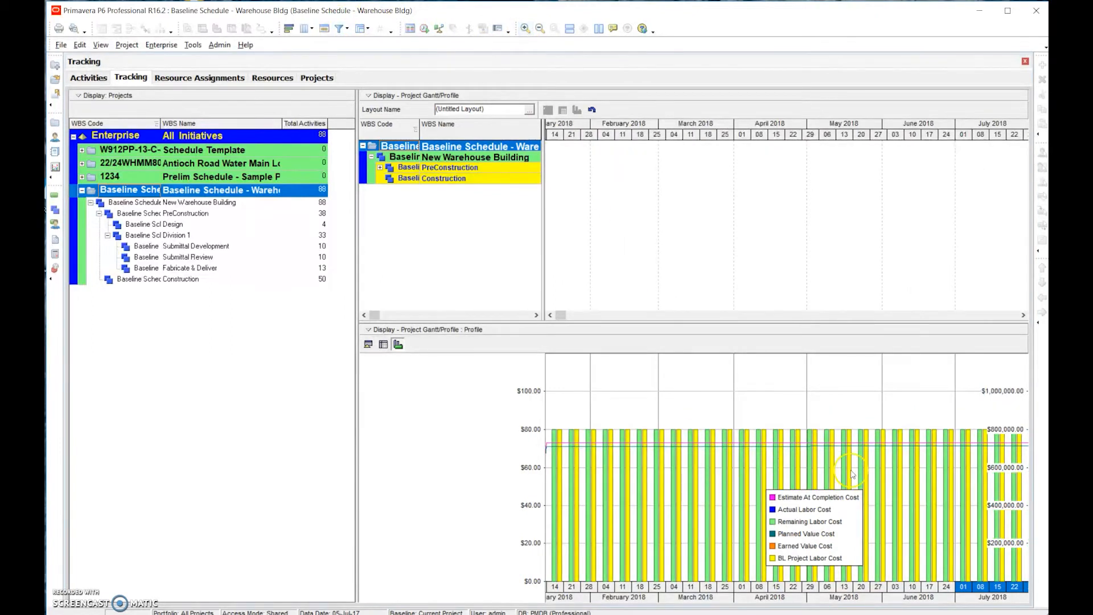
pyautogui.click(547, 315)
pyautogui.click(548, 315)
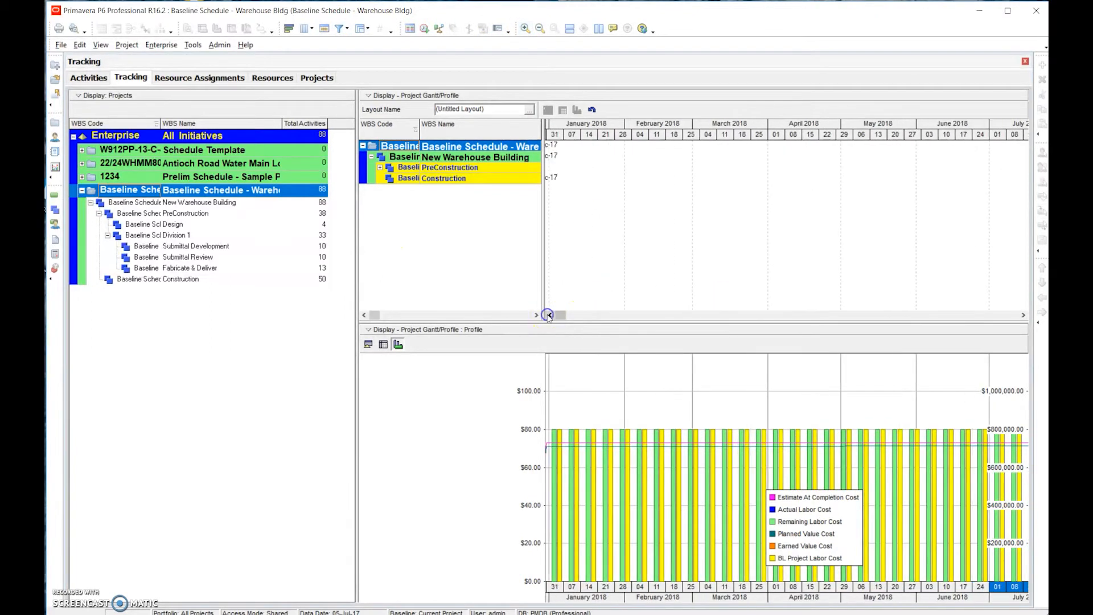
pyautogui.click(548, 315)
pyautogui.click(547, 315)
pyautogui.click(548, 315)
pyautogui.click(547, 315)
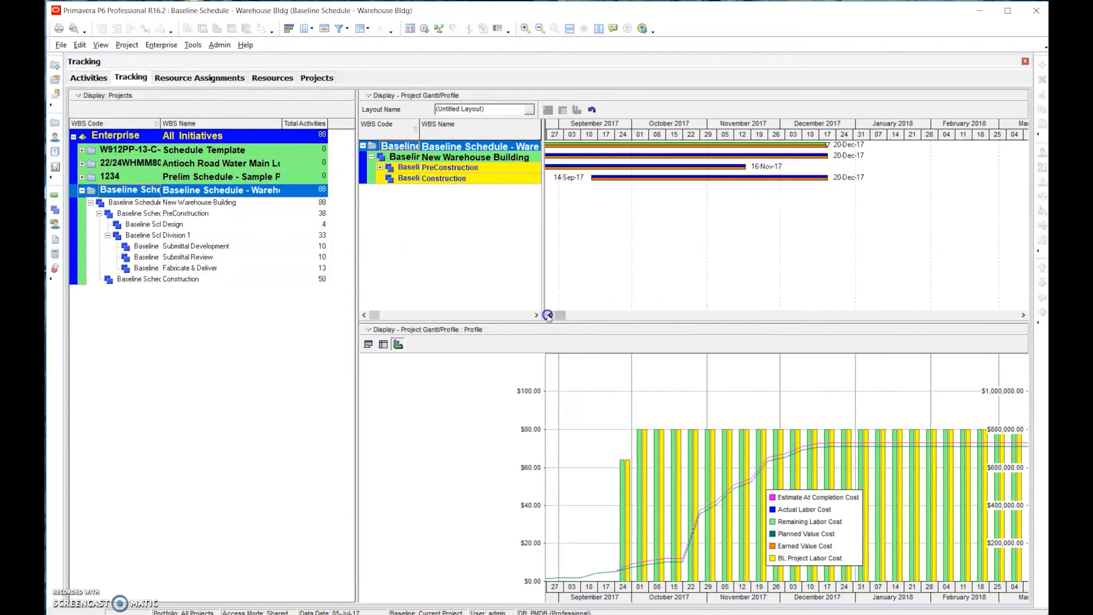
pyautogui.click(548, 315)
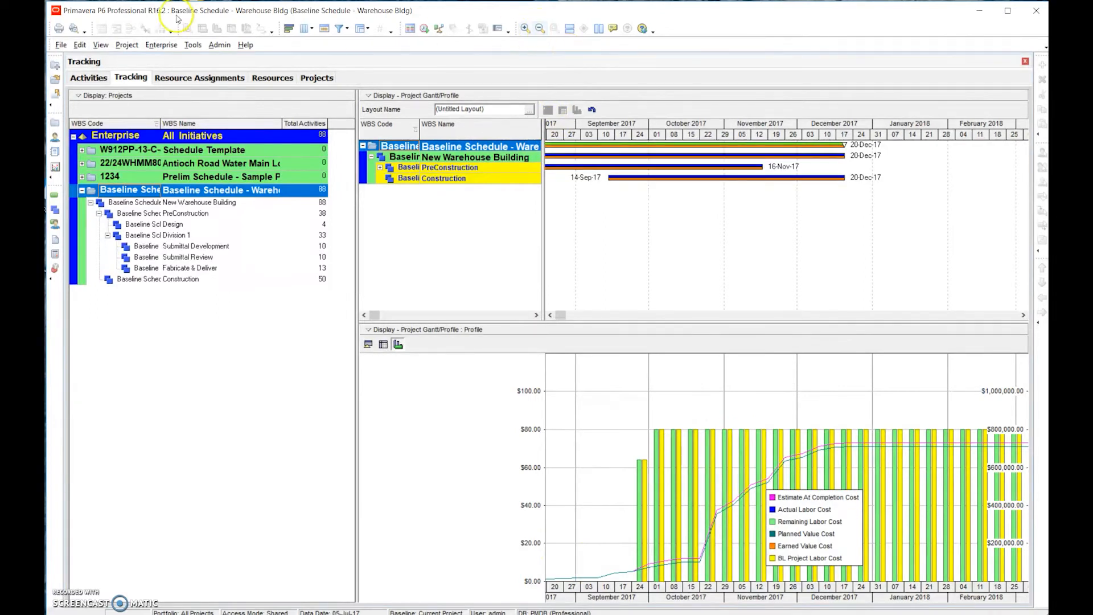
pyautogui.click(119, 46)
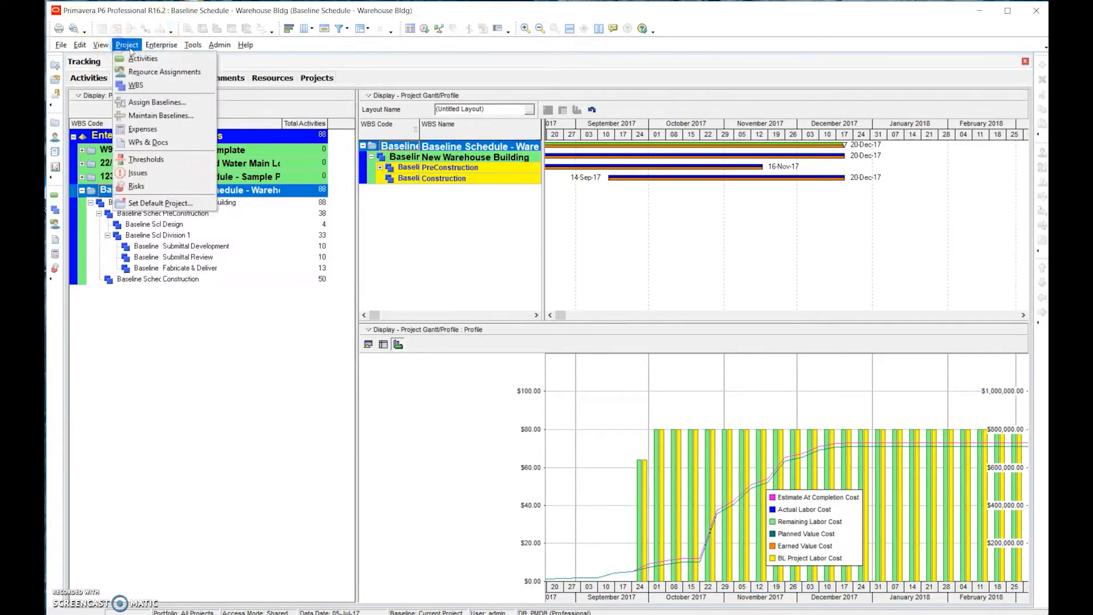
pyautogui.click(225, 82)
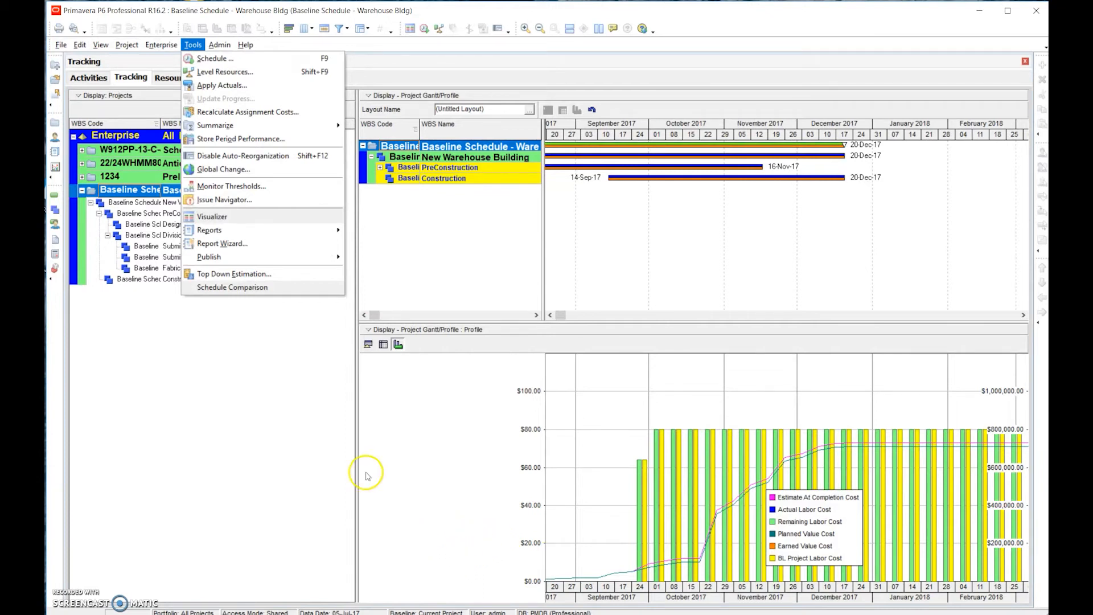
pyautogui.click(78, 43)
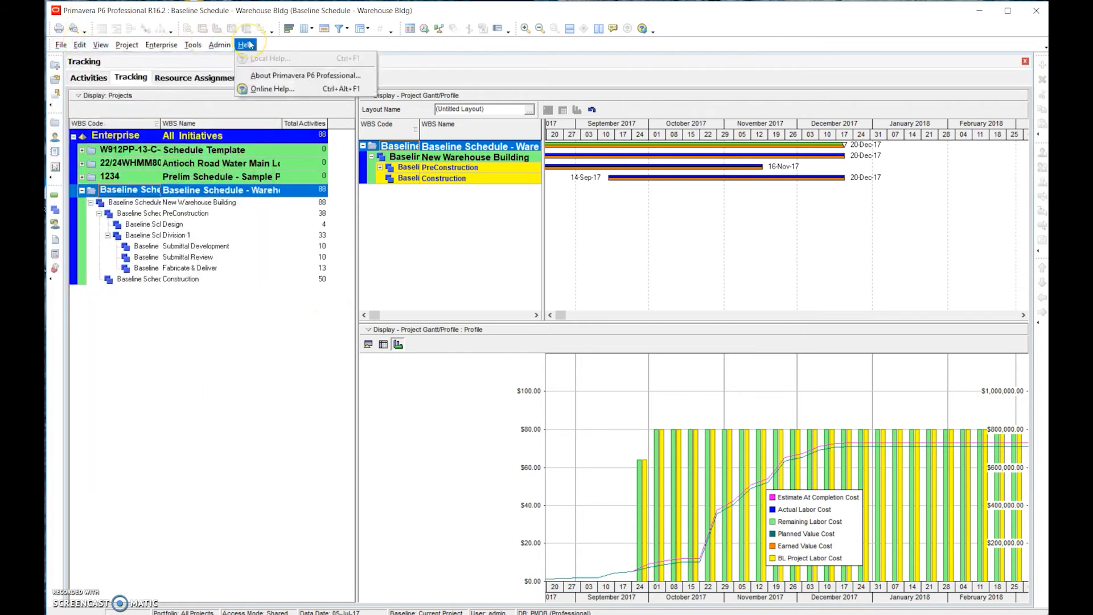
pyautogui.moveTo(196, 47)
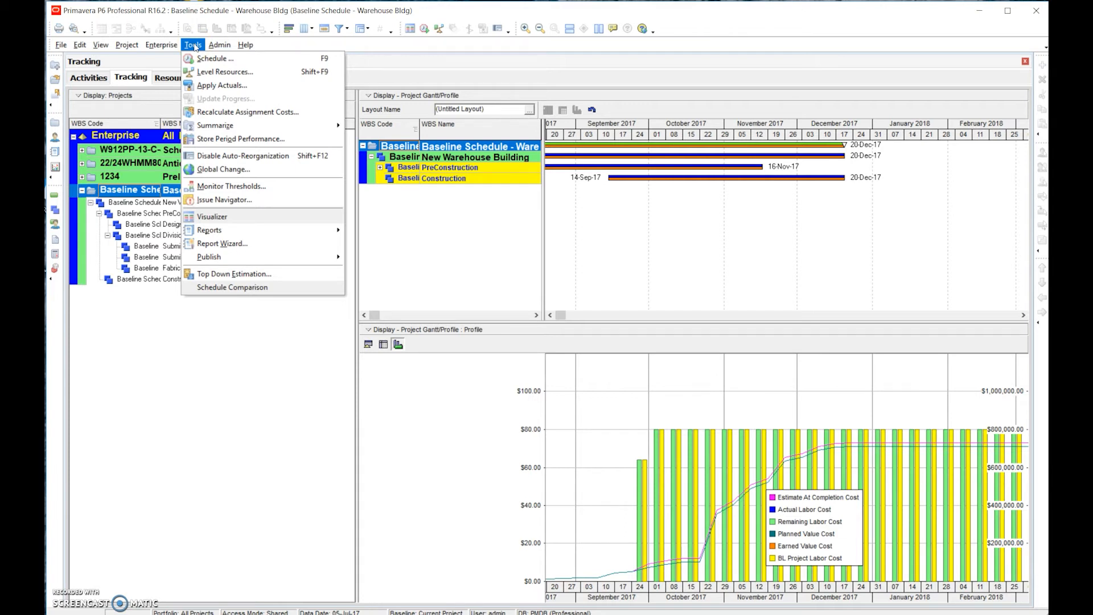
pyautogui.click(173, 45)
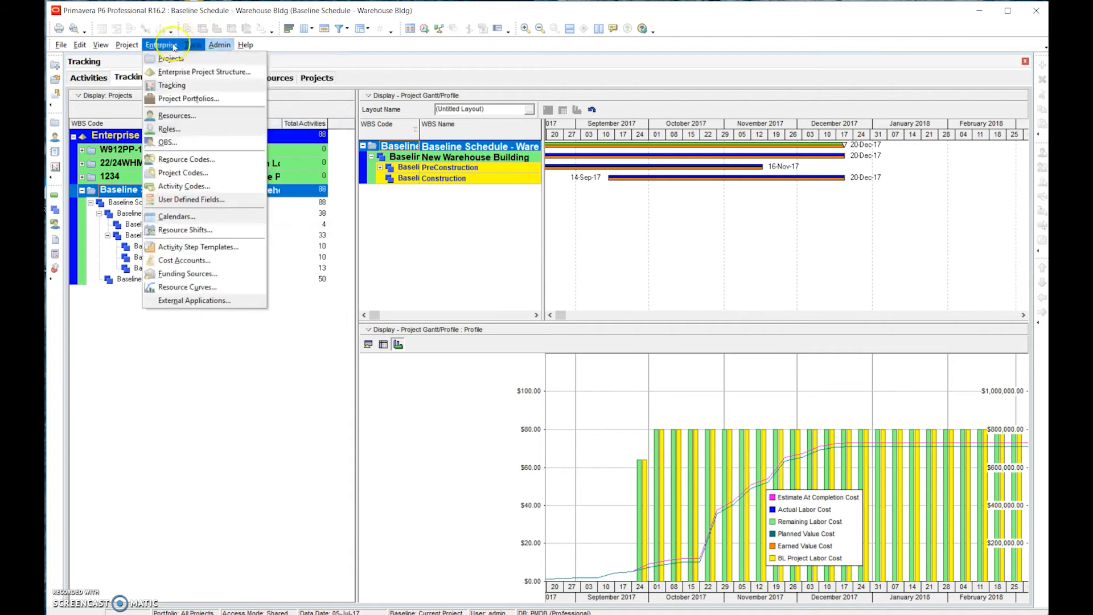
pyautogui.moveTo(137, 47)
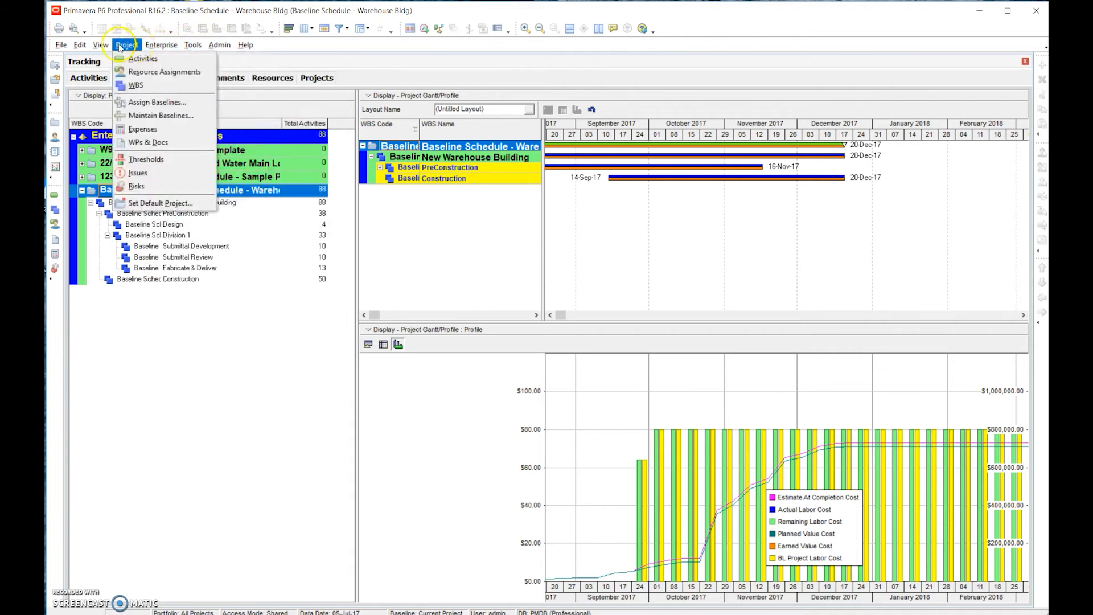
pyautogui.click(103, 47)
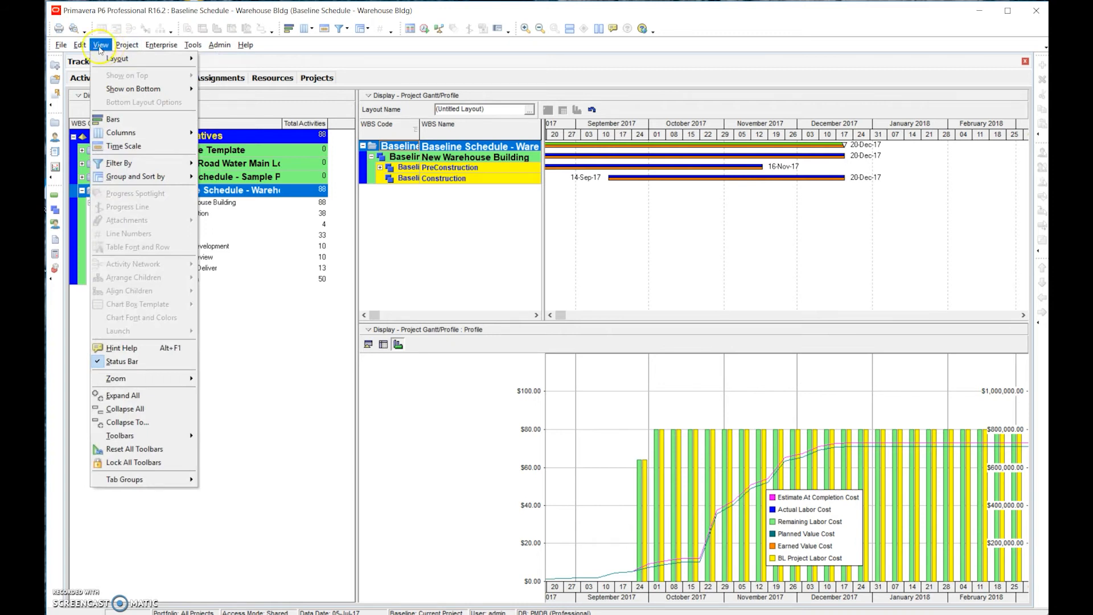
pyautogui.moveTo(83, 50)
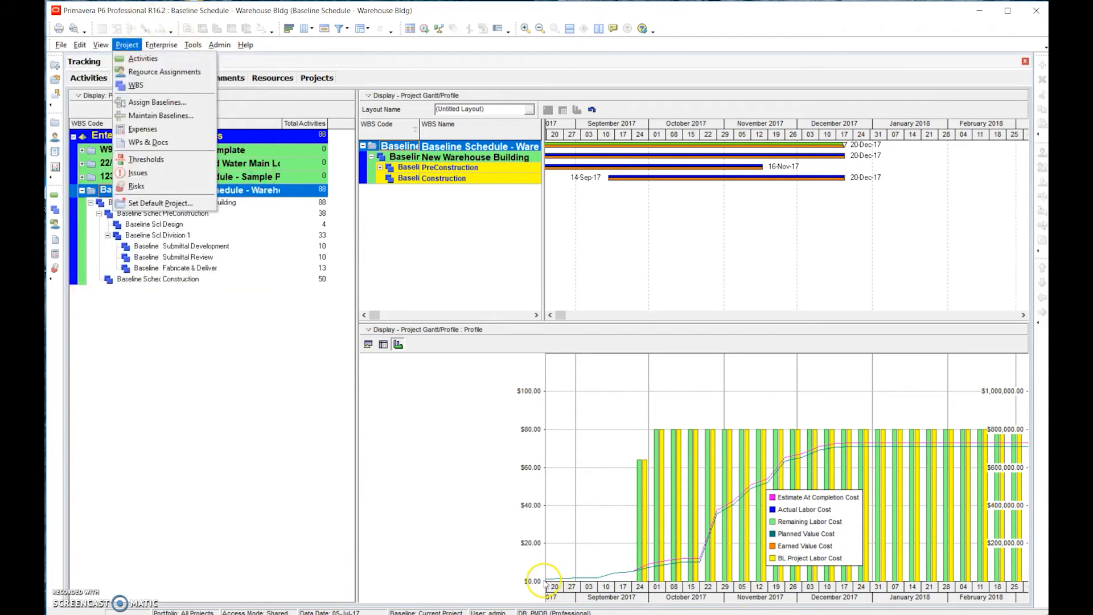
pyautogui.click(584, 564)
pyautogui.click(838, 444)
pyautogui.rightClick(759, 463)
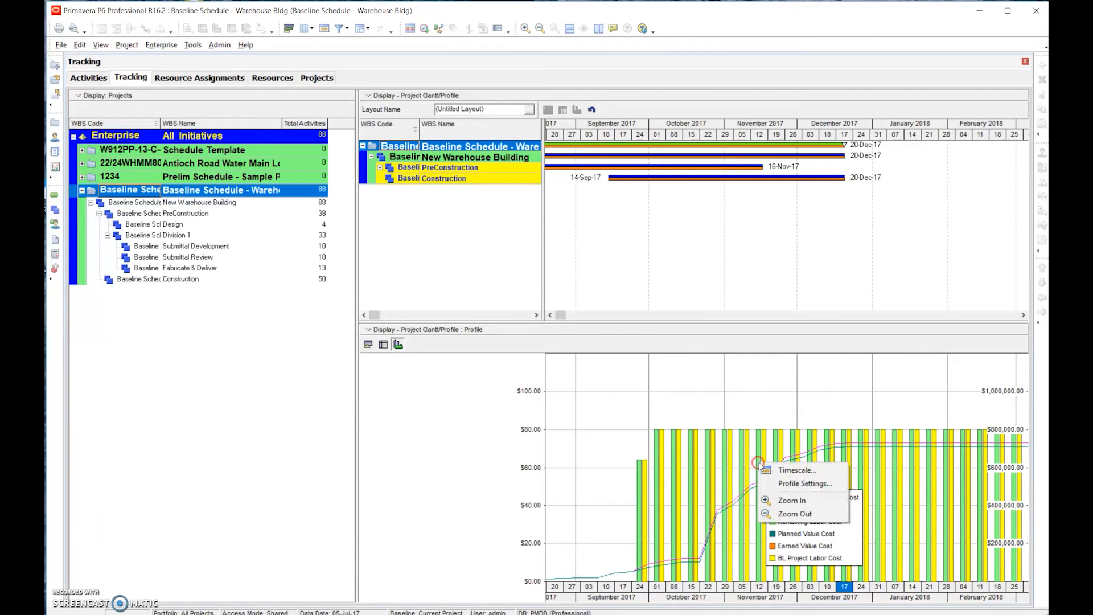
pyautogui.click(618, 477)
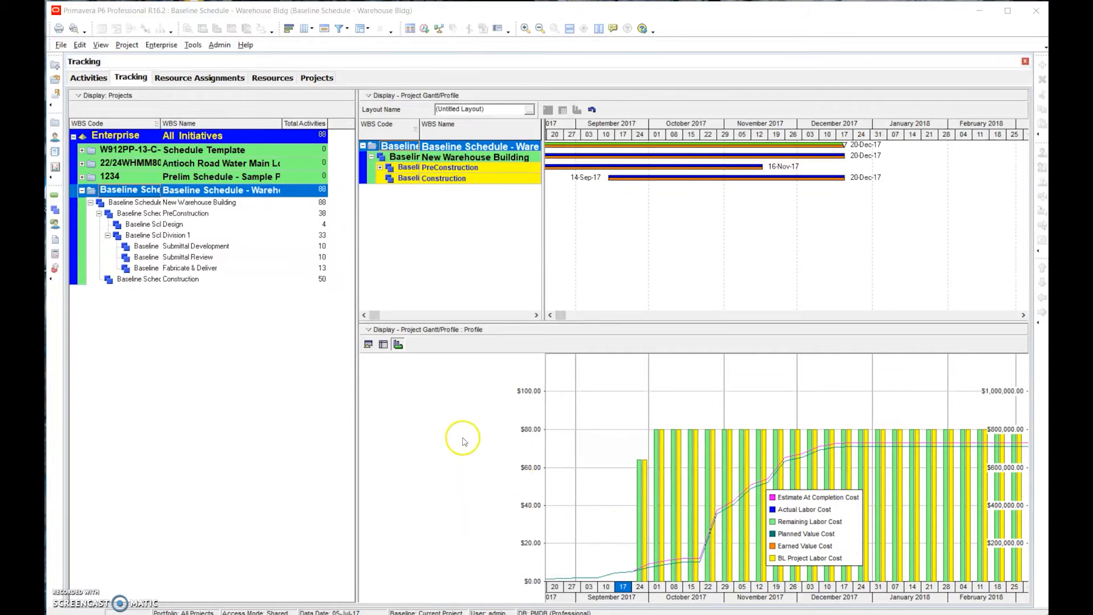
# Switch to the Snipping Tool and capture the weekly cost profile from August through December 2017
pyautogui.click(757, 61)
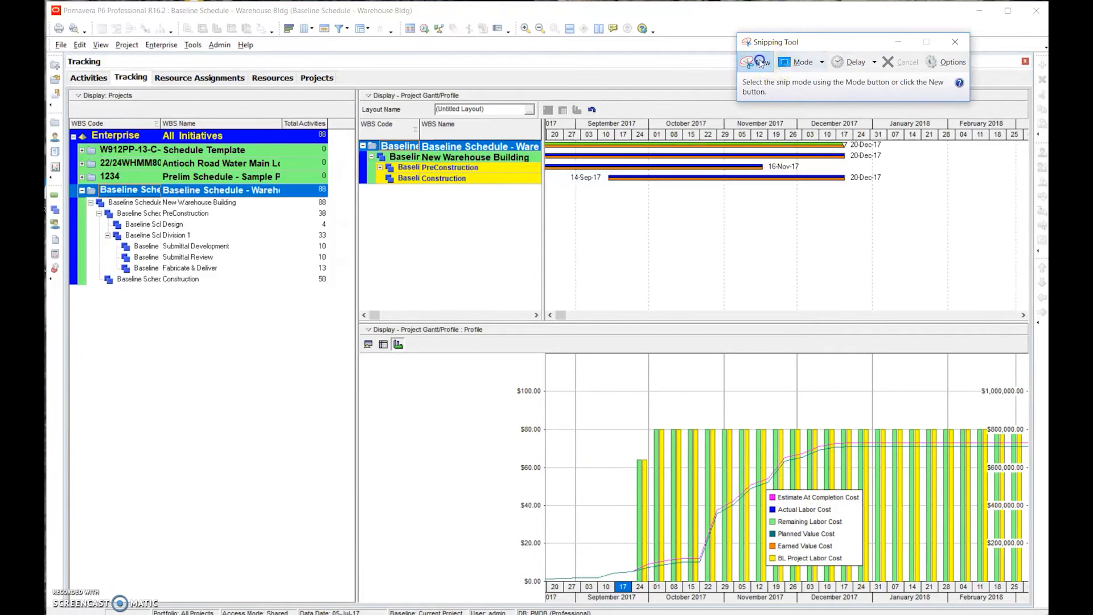
pyautogui.moveTo(520, 386); pyautogui.dragTo(873, 605)
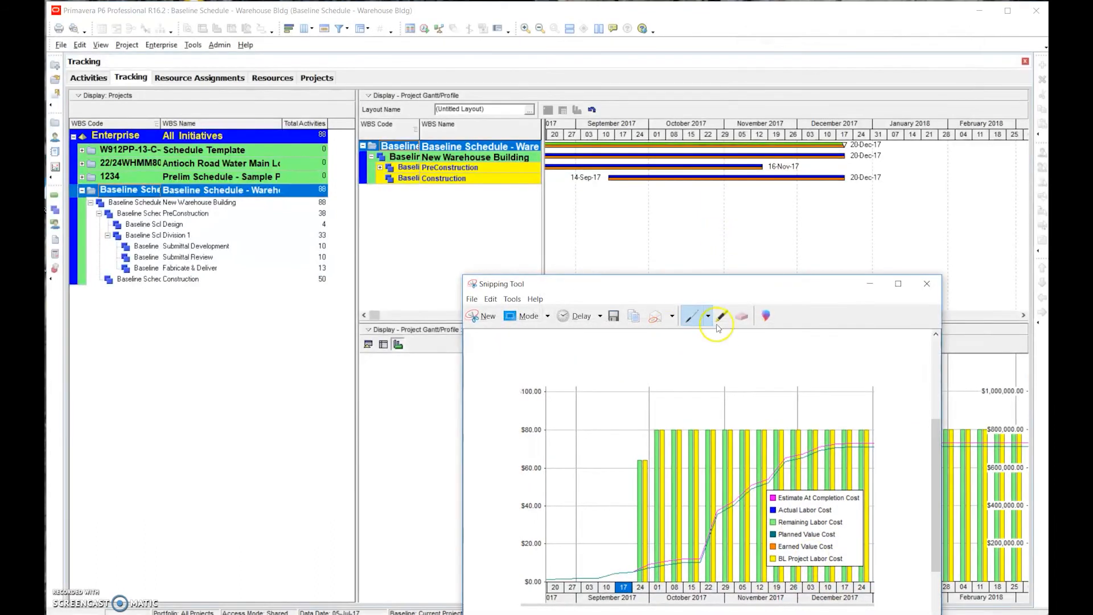
pyautogui.moveTo(726, 284); pyautogui.dragTo(668, 134)
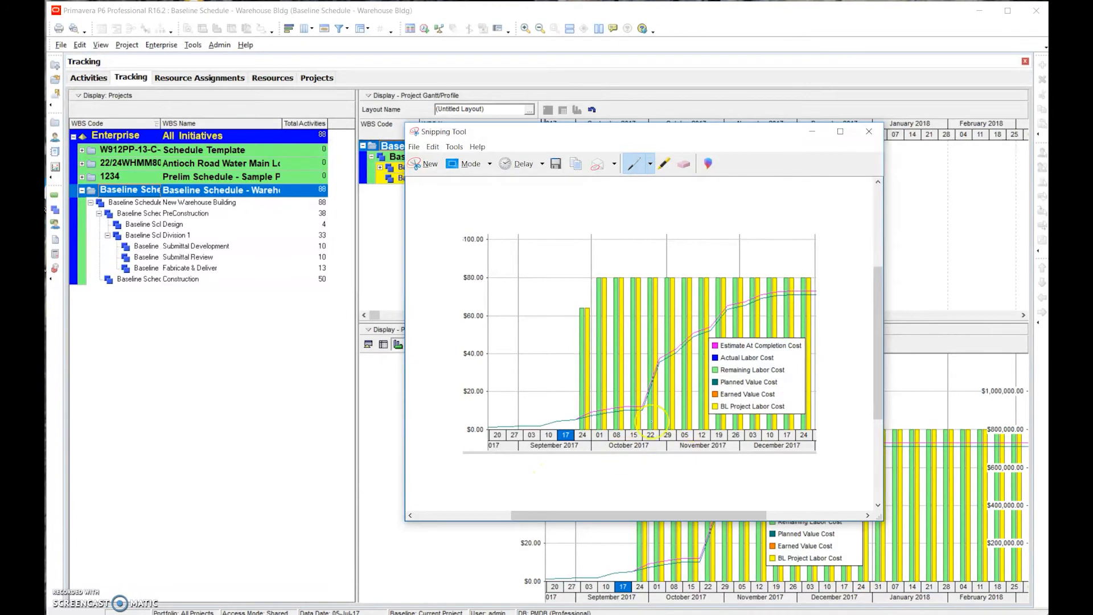
# Draw a blue freehand cost curve over the snip, rising from $0 in August to about late November 2017
pyautogui.moveTo(490, 427); pyautogui.dragTo(738, 320)
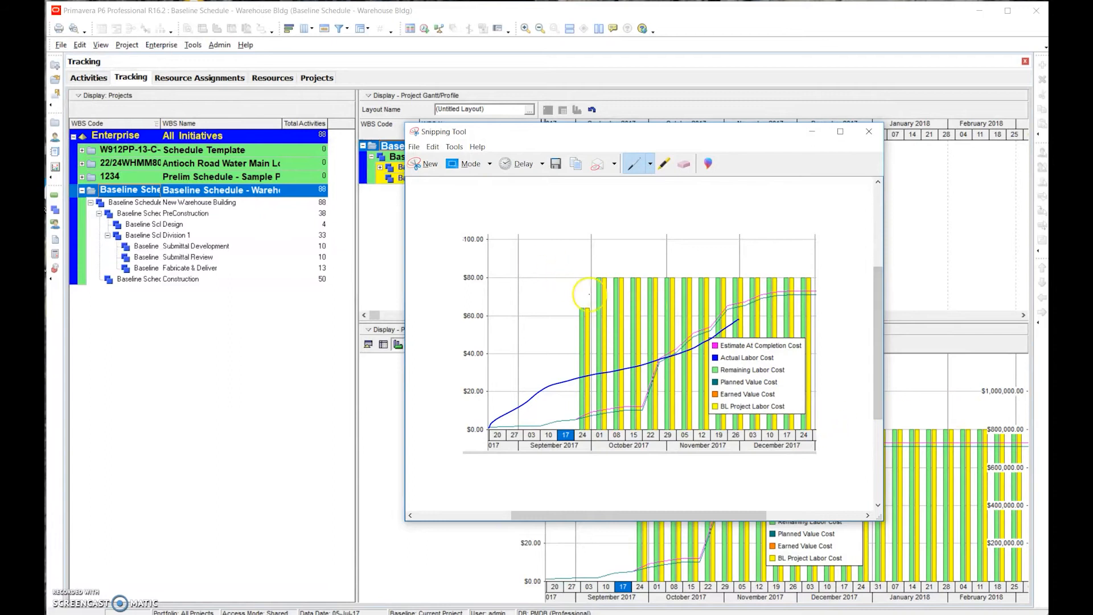
pyautogui.click(649, 164)
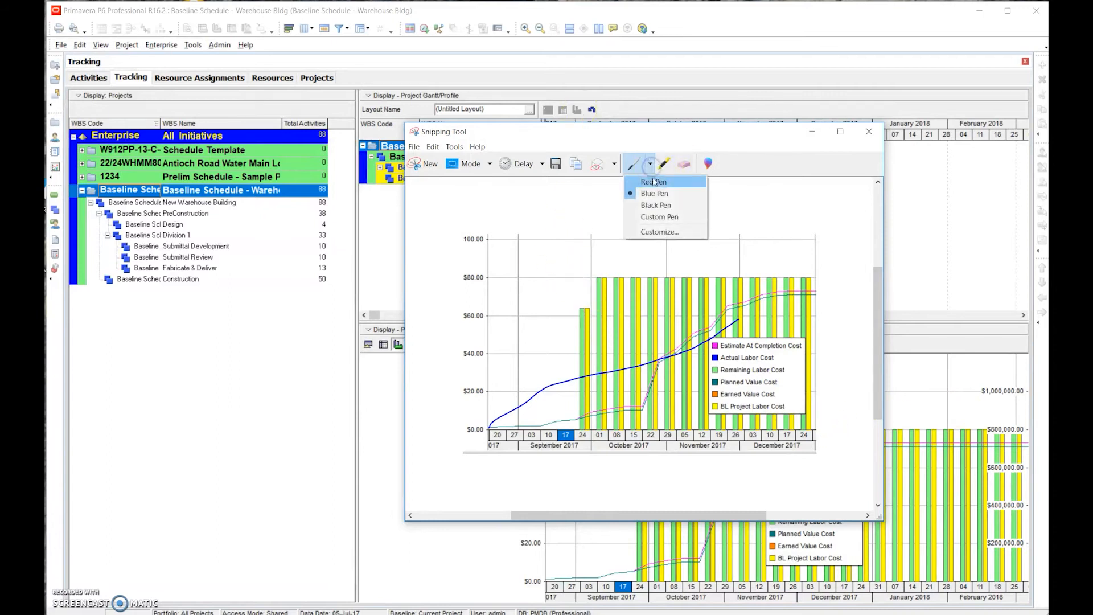
pyautogui.click(747, 331)
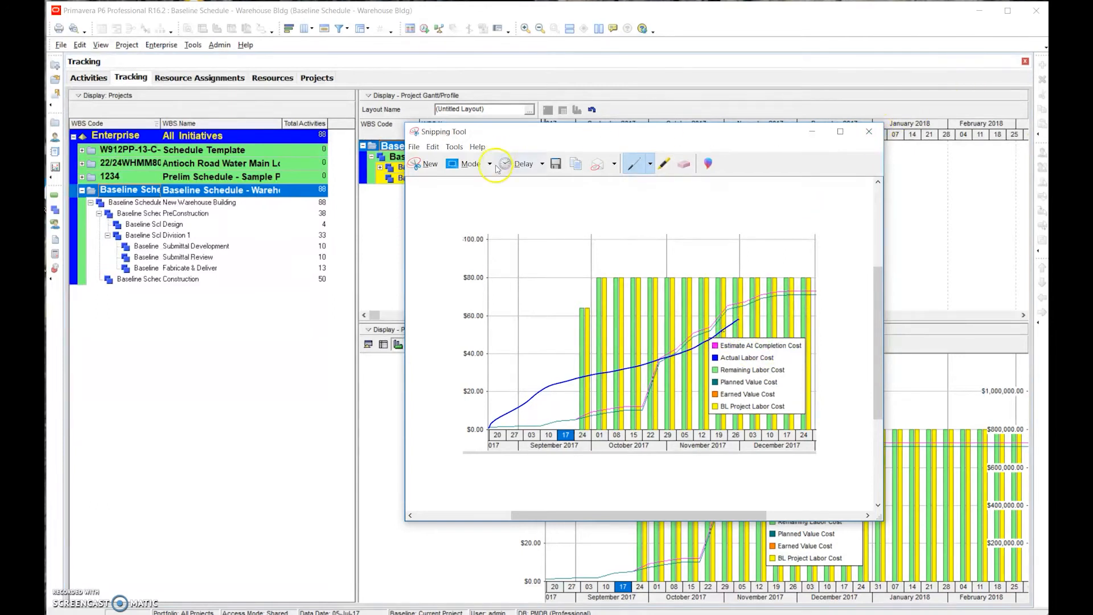
# Try to redraw the cost curve on the snip in Paint 3D with the Pencil brush
pyautogui.click(432, 146)
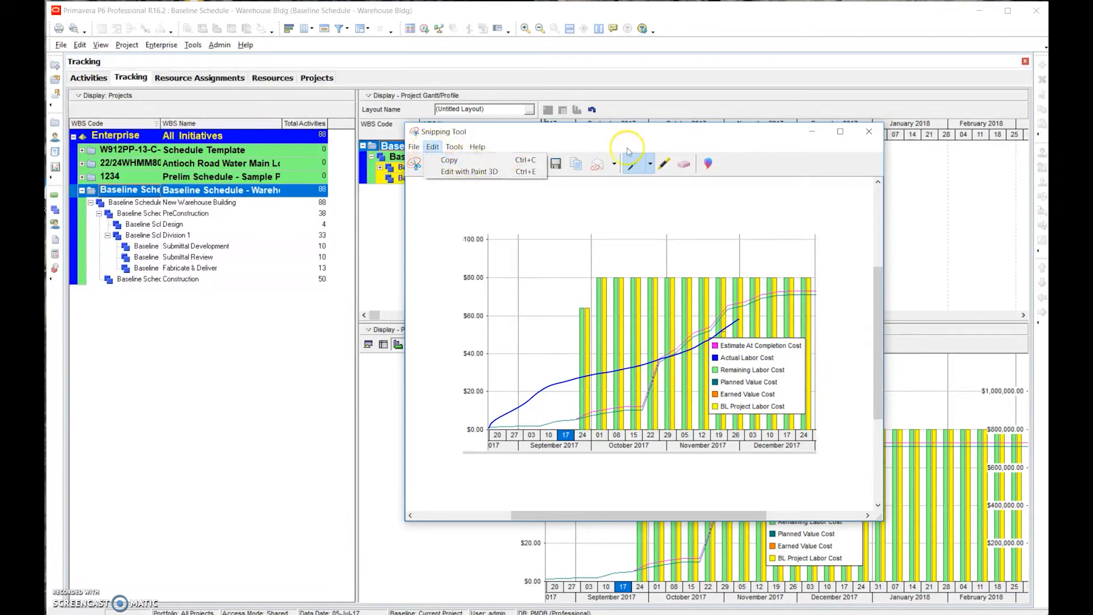
pyautogui.click(462, 173)
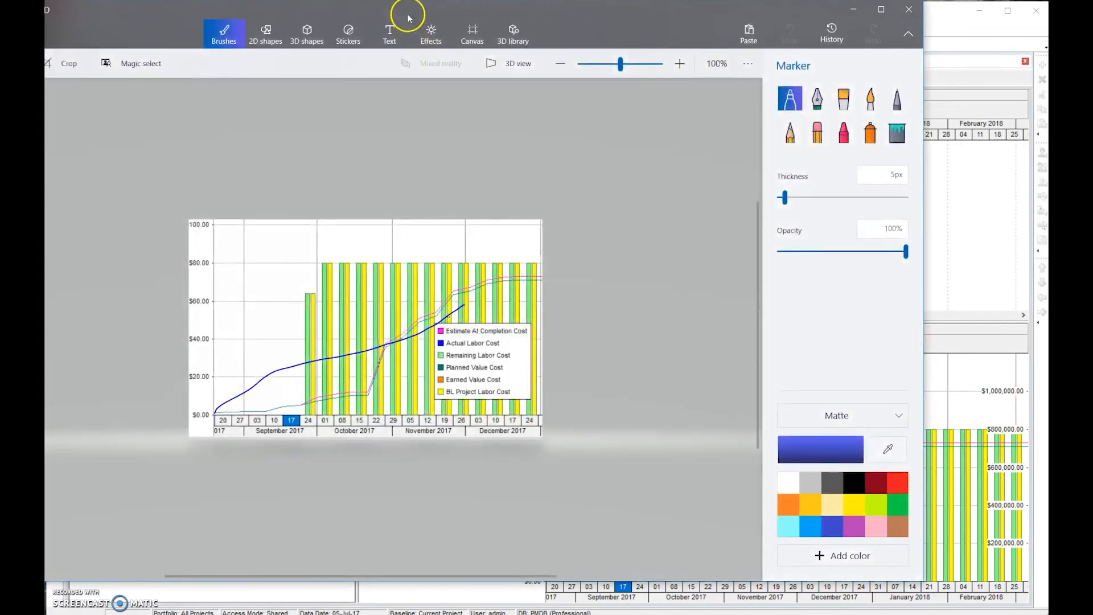
pyautogui.moveTo(408, 12); pyautogui.dragTo(565, 32)
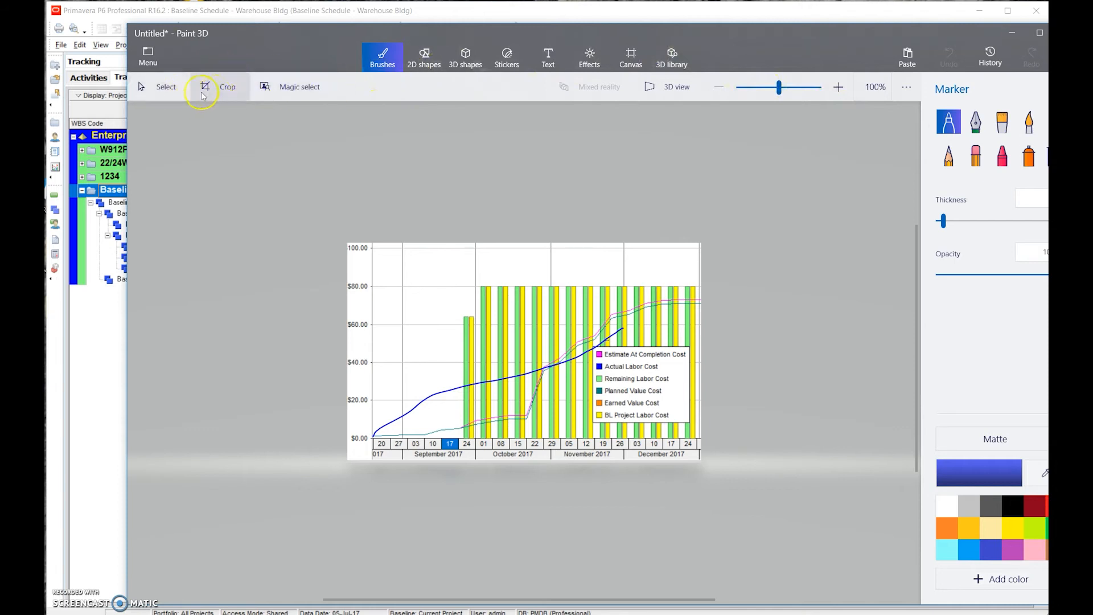
pyautogui.click(167, 89)
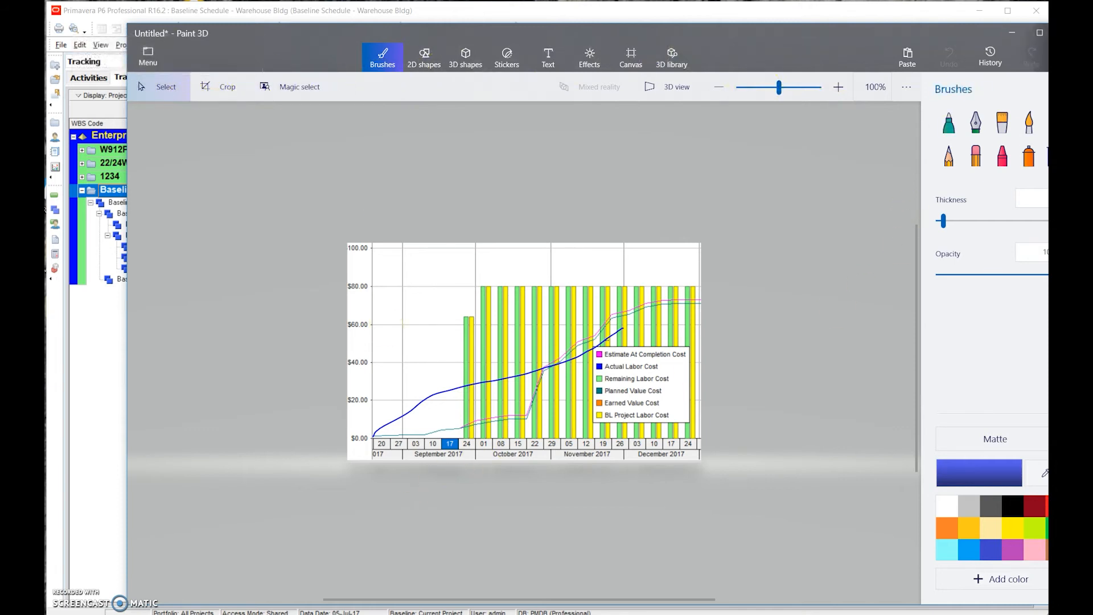
pyautogui.click(948, 155)
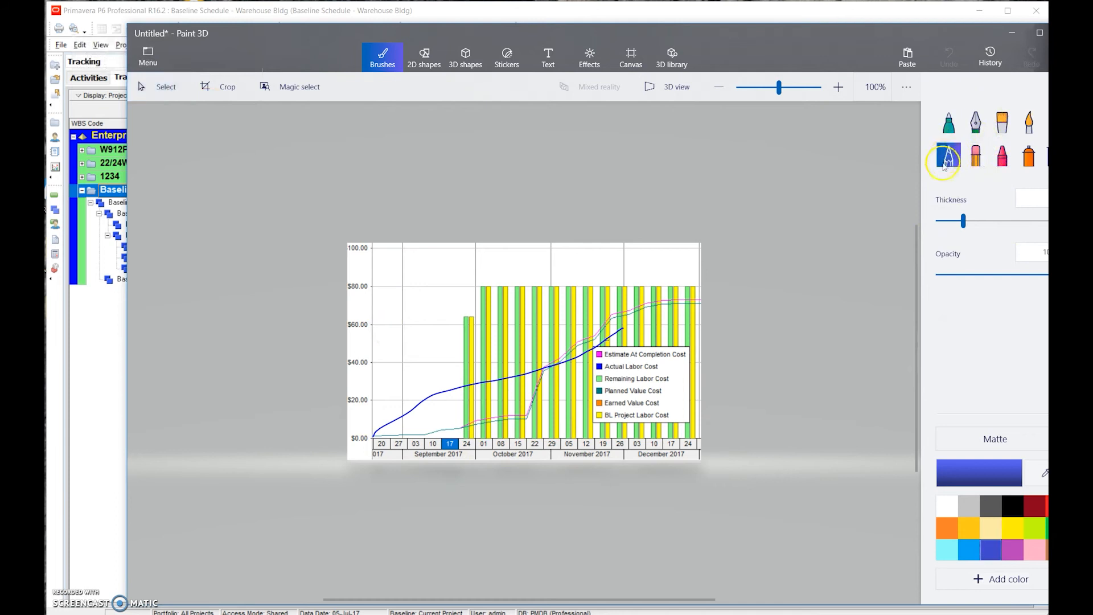
pyautogui.moveTo(372, 438); pyautogui.dragTo(437, 409)
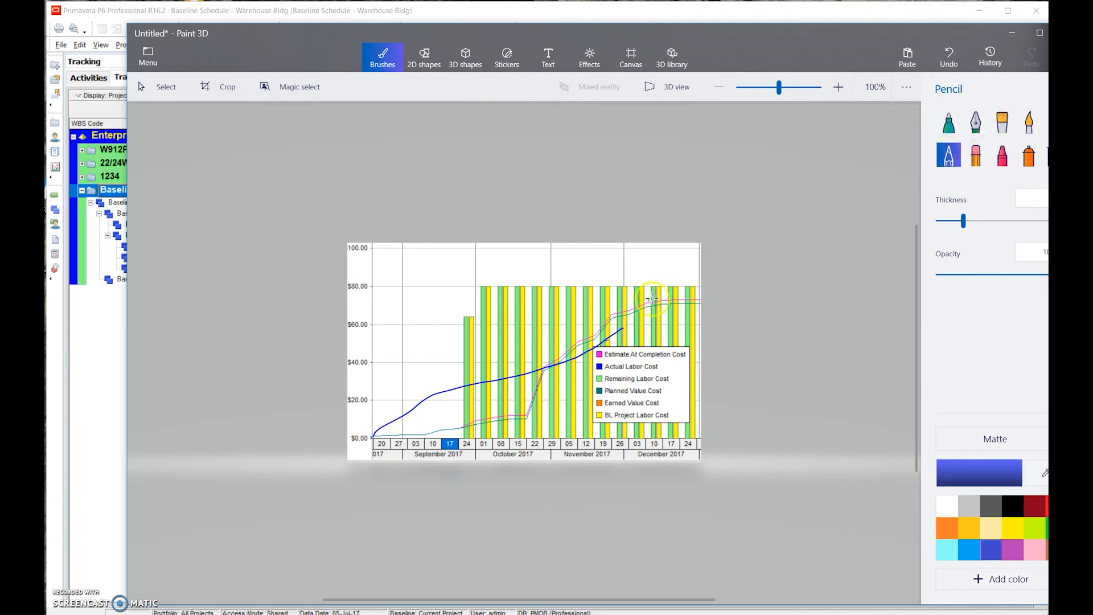
pyautogui.moveTo(652, 299)
pyautogui.mouseDown()
pyautogui.moveTo(395, 371)
pyautogui.moveTo(361, 422)
pyautogui.mouseUp()
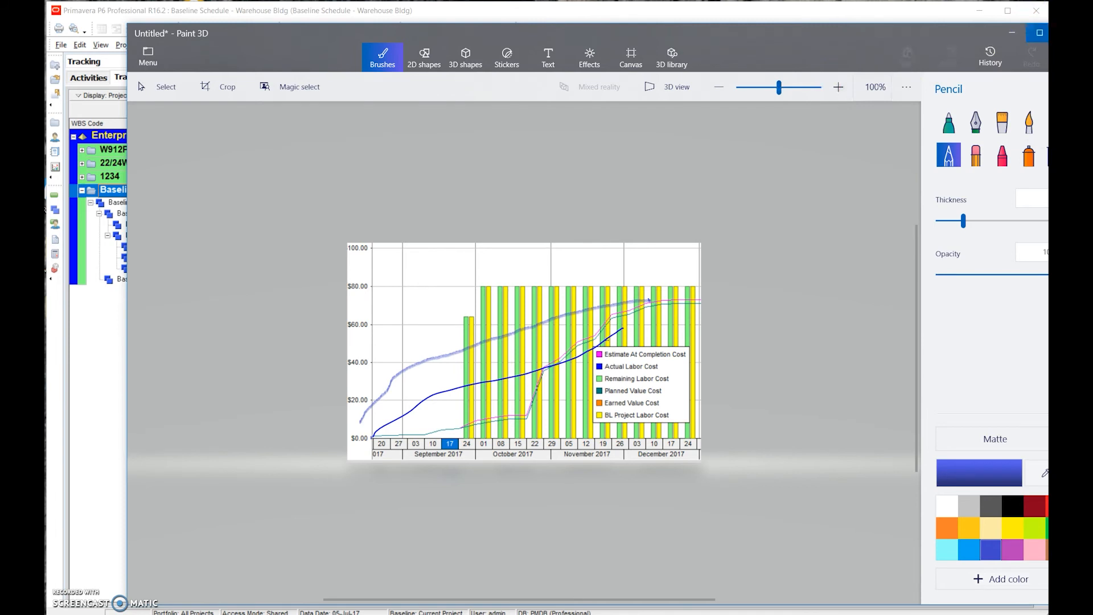
pyautogui.click(1045, 33)
pyautogui.click(612, 343)
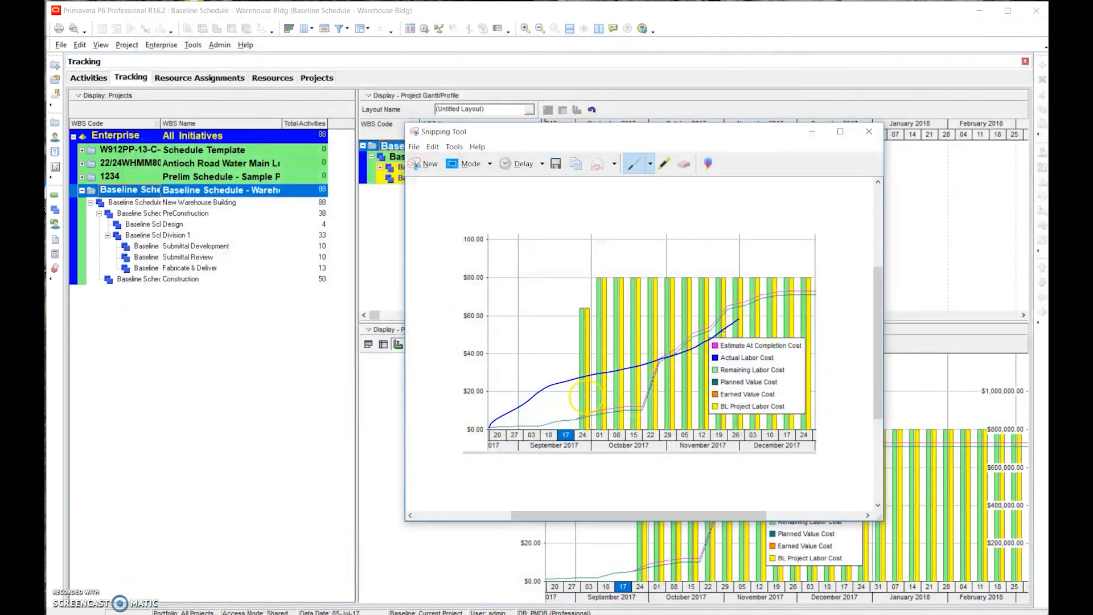
# Erase the blue freehand curve from the snip
pyautogui.click(651, 164)
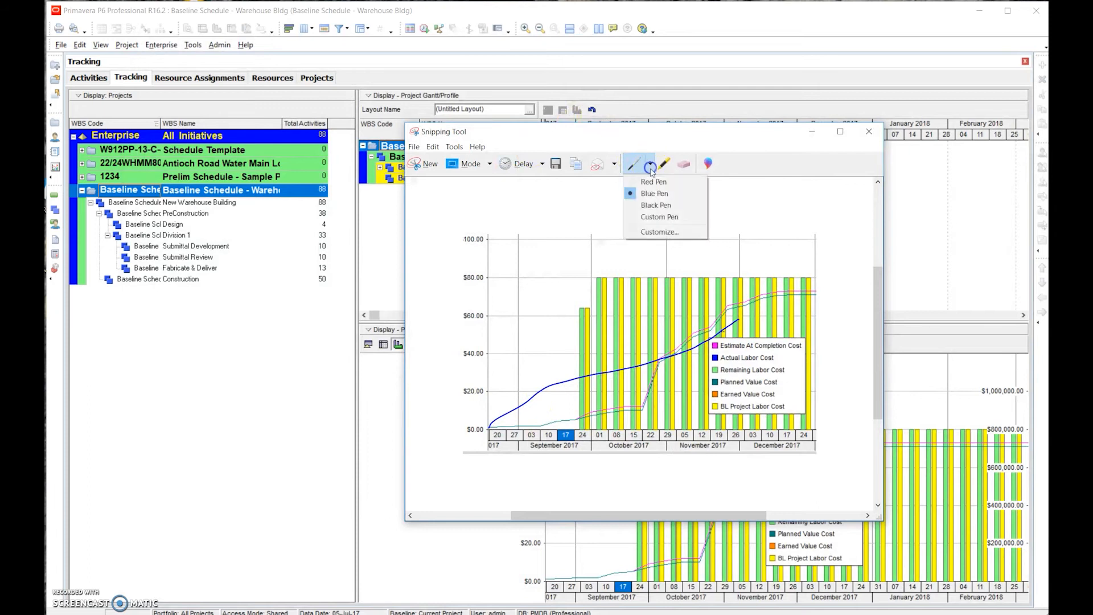
pyautogui.click(682, 164)
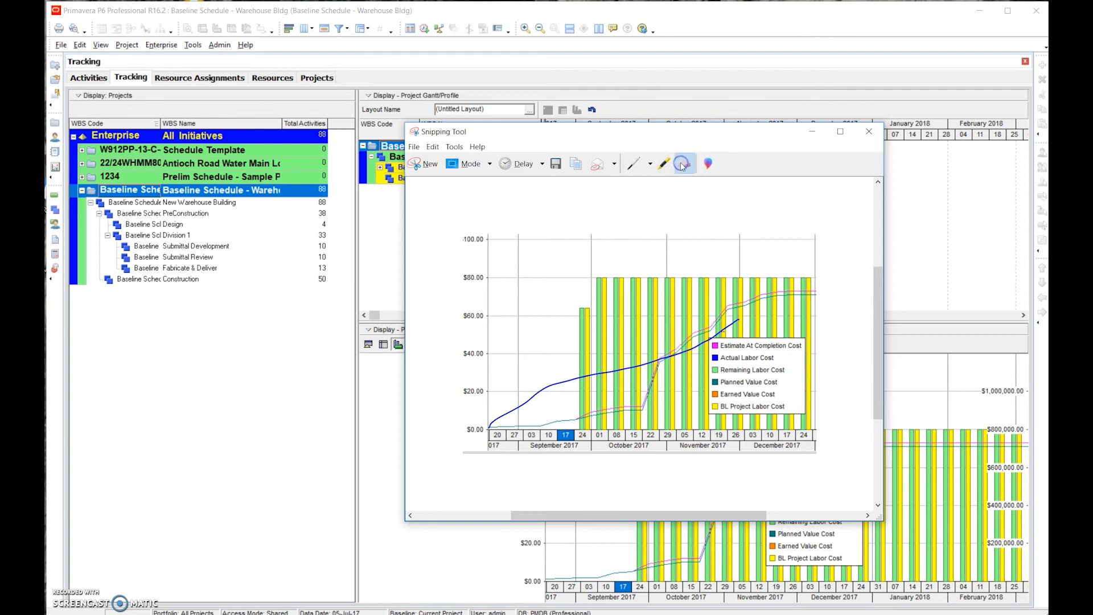
pyautogui.click(737, 323)
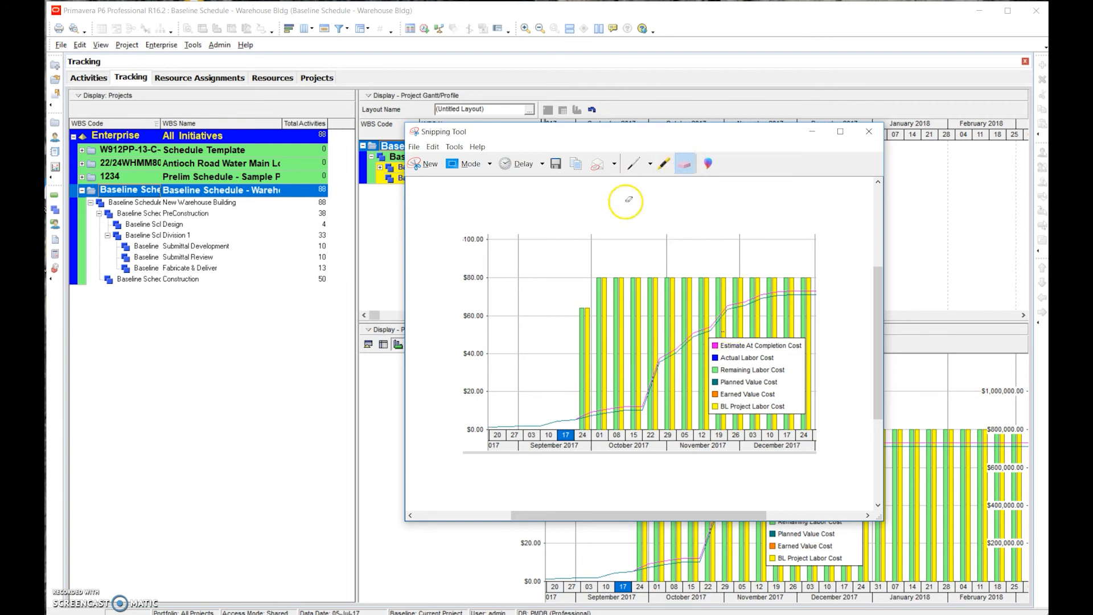
# Draw a smooth curve on the snip with the Red Pen, running between $0 in August and the cost line in early December 2017
pyautogui.click(635, 164)
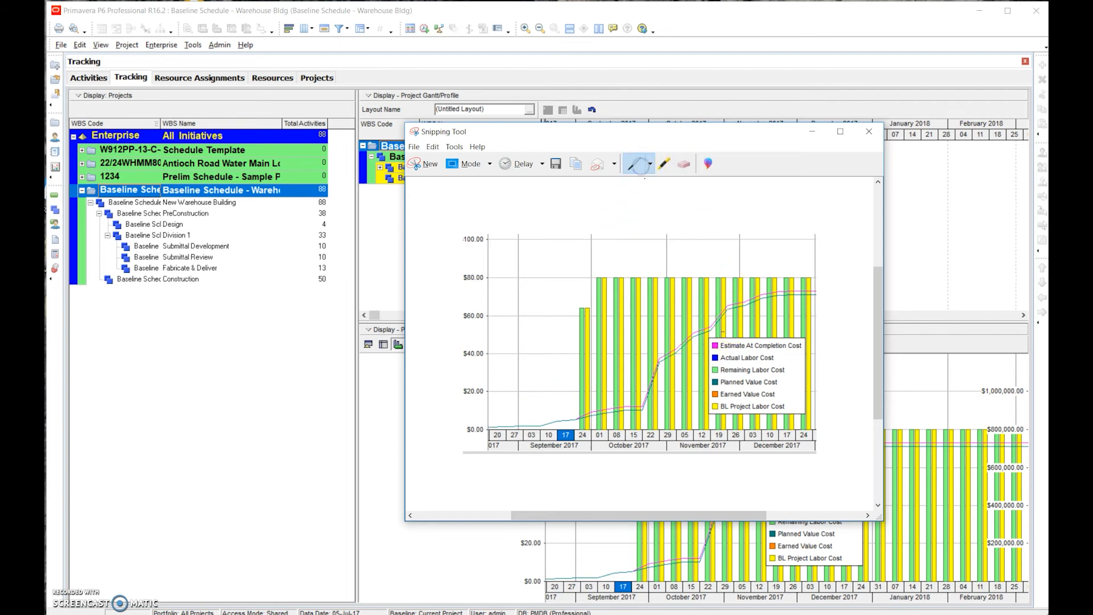
pyautogui.click(650, 164)
pyautogui.click(651, 182)
pyautogui.moveTo(766, 295); pyautogui.dragTo(648, 358)
pyautogui.moveTo(591, 390); pyautogui.dragTo(555, 407)
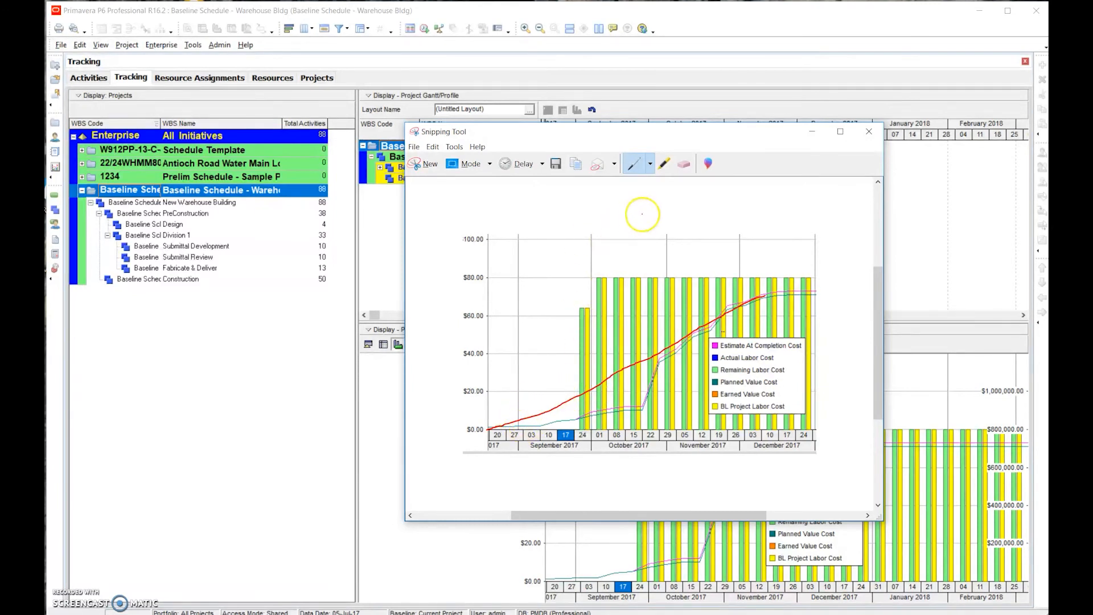
# Draw a steeper S-shaped cost curve on the snip with the Blue Pen, rising from about $0 in late August to about $70 in early December 2017
pyautogui.click(650, 163)
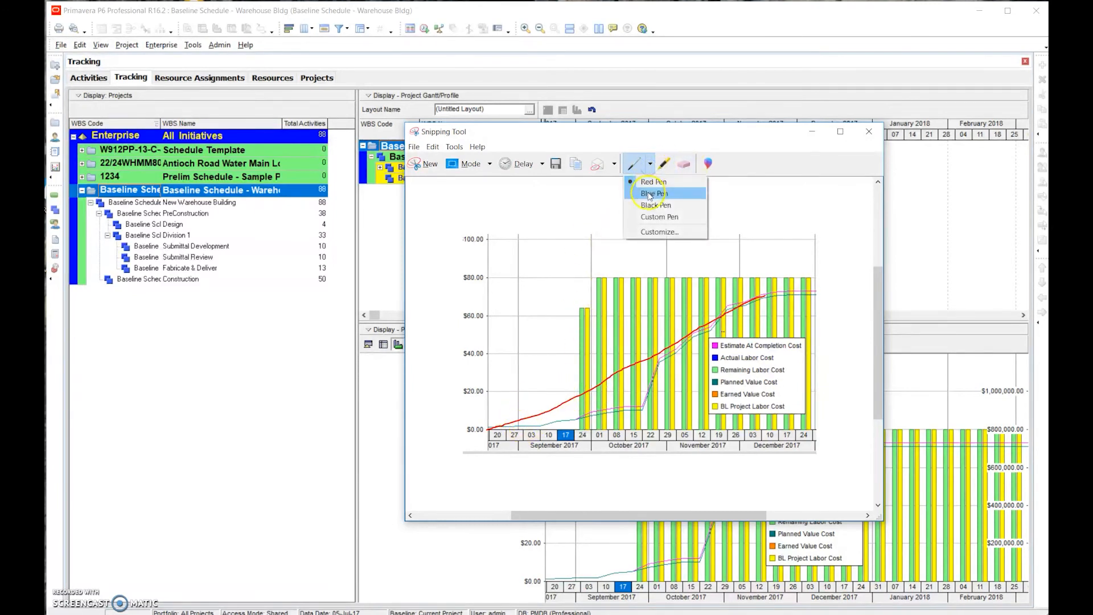
pyautogui.click(649, 194)
pyautogui.moveTo(495, 428); pyautogui.dragTo(567, 405)
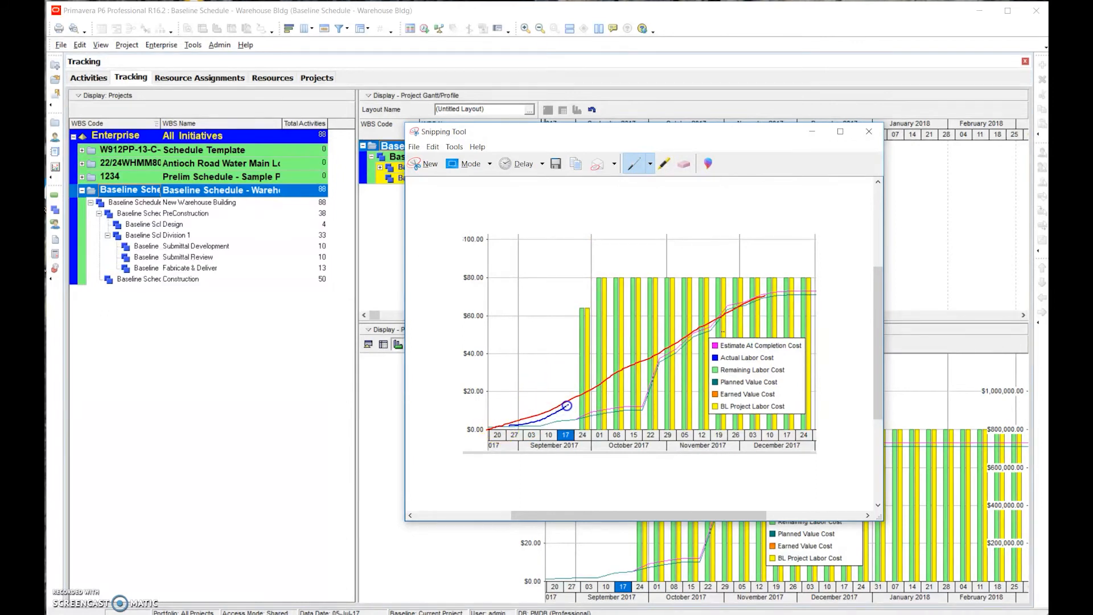
pyautogui.moveTo(628, 346)
pyautogui.mouseDown()
pyautogui.moveTo(662, 322)
pyautogui.moveTo(769, 295)
pyautogui.mouseUp()
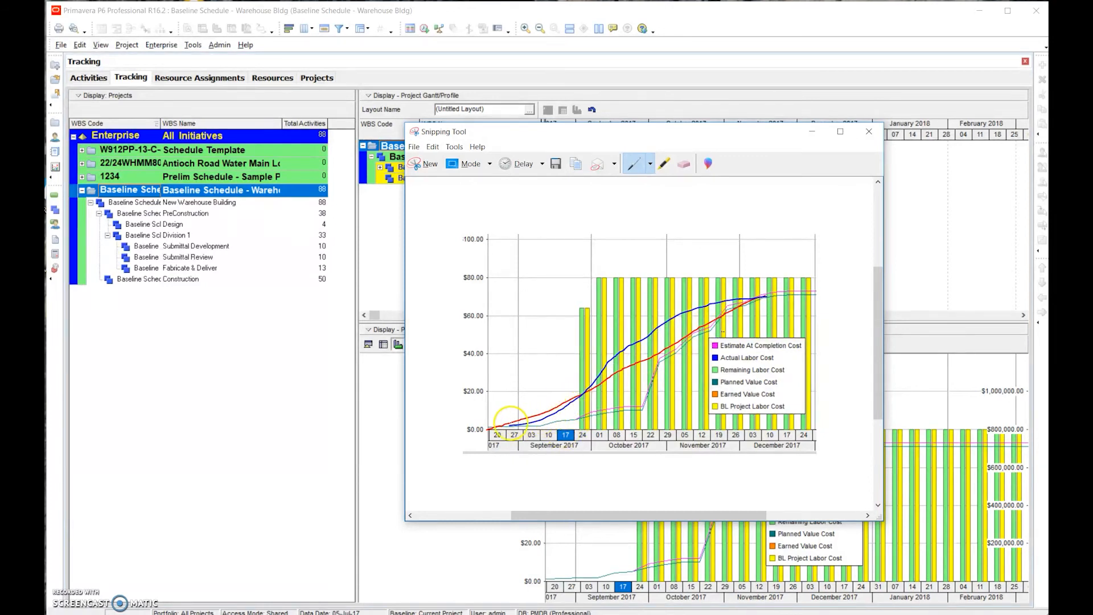
# Draw a third cost curve on the snip with the Black Pen, from $0 in August to just under $70 in early December 2017
pyautogui.click(649, 164)
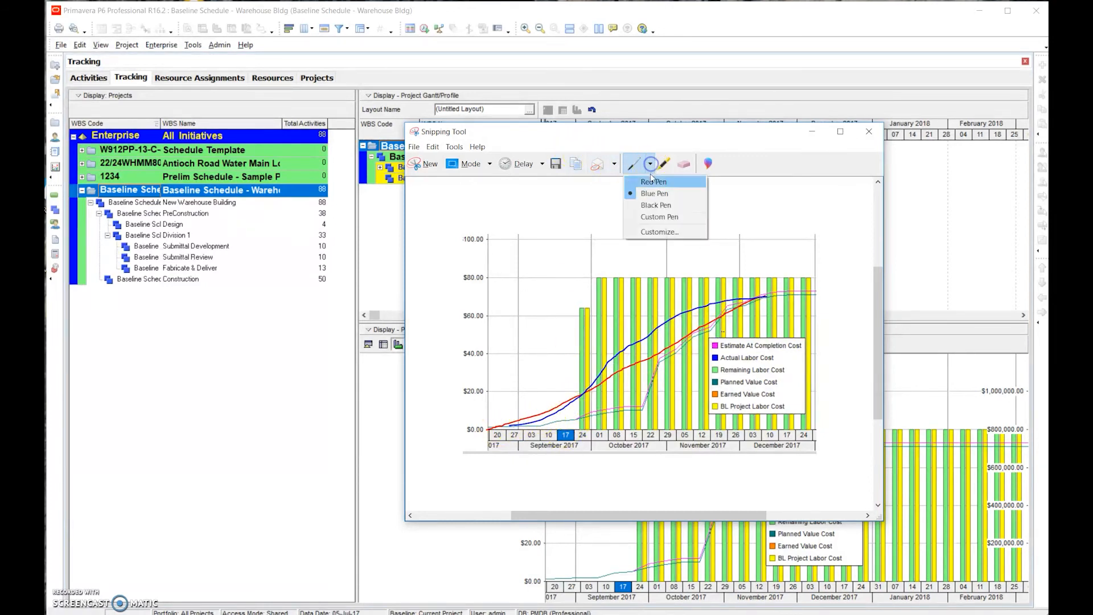
pyautogui.click(653, 181)
pyautogui.click(492, 430)
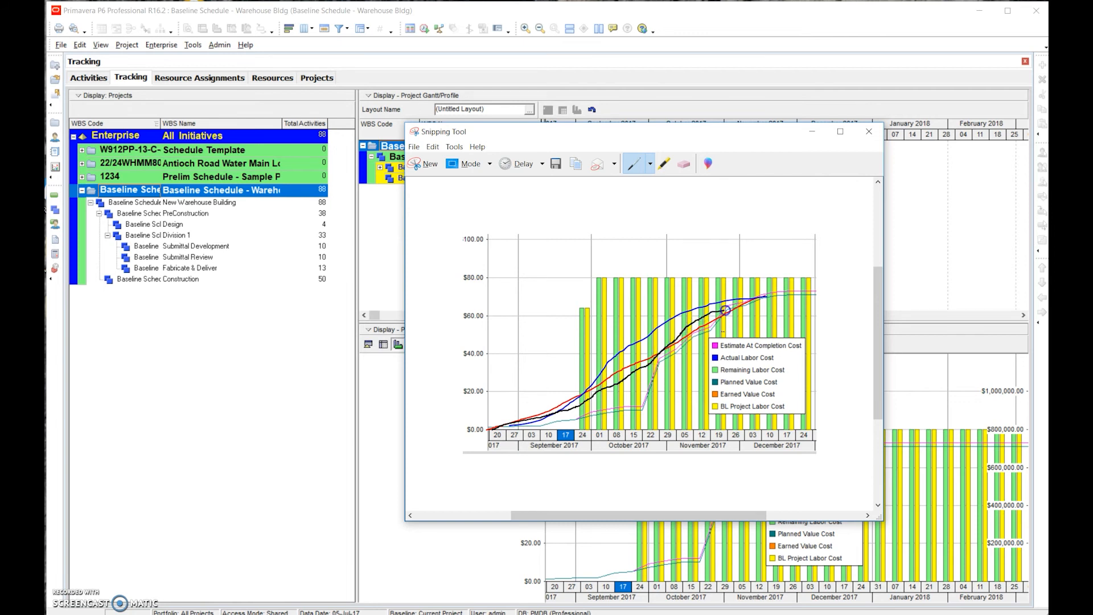
pyautogui.moveTo(766, 300); pyautogui.dragTo(766, 300)
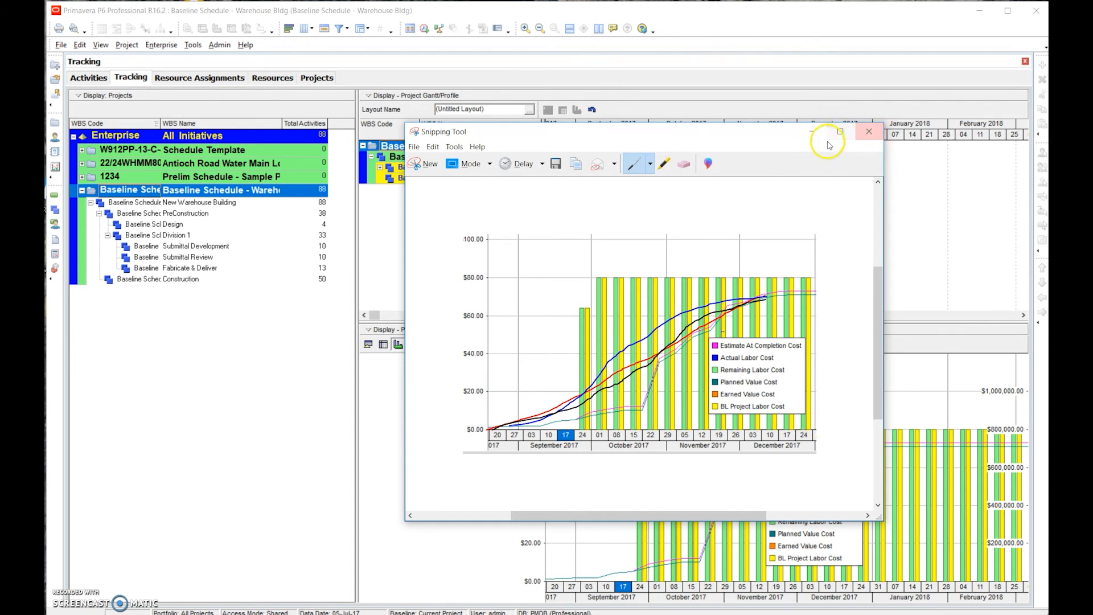
# Minimize the snip and return to the Activities view to bring up the Construction activities
pyautogui.click(810, 133)
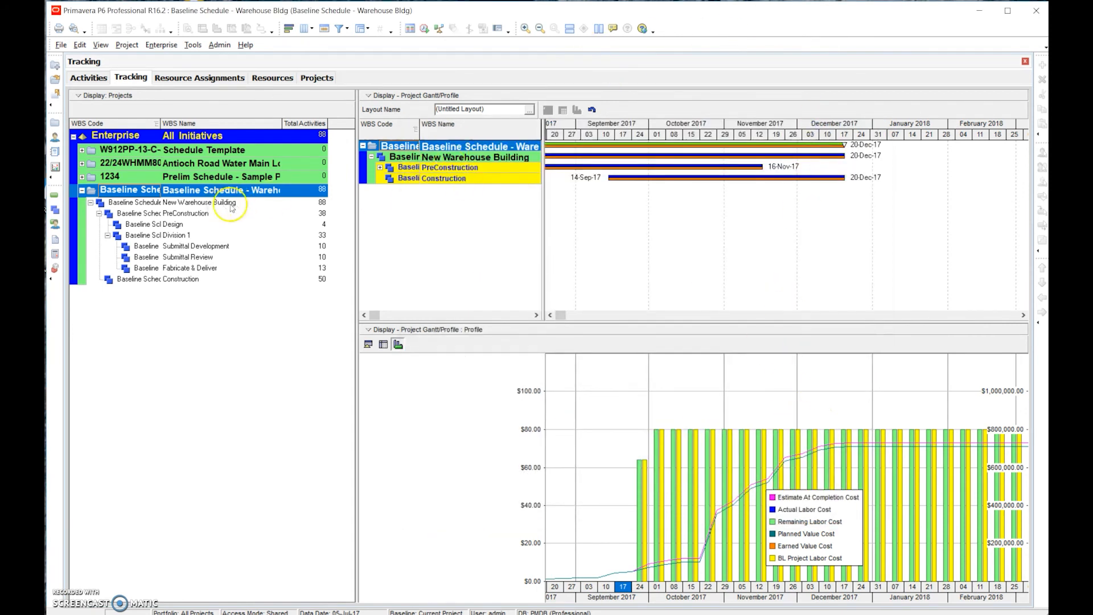
pyautogui.click(89, 78)
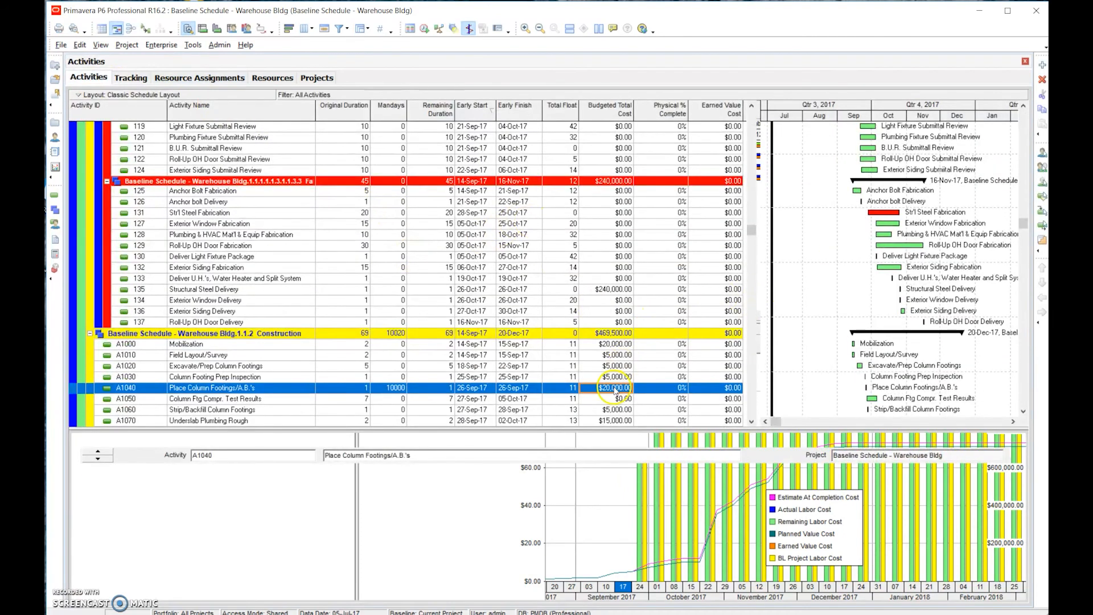
pyautogui.moveTo(752, 230); pyautogui.dragTo(751, 410)
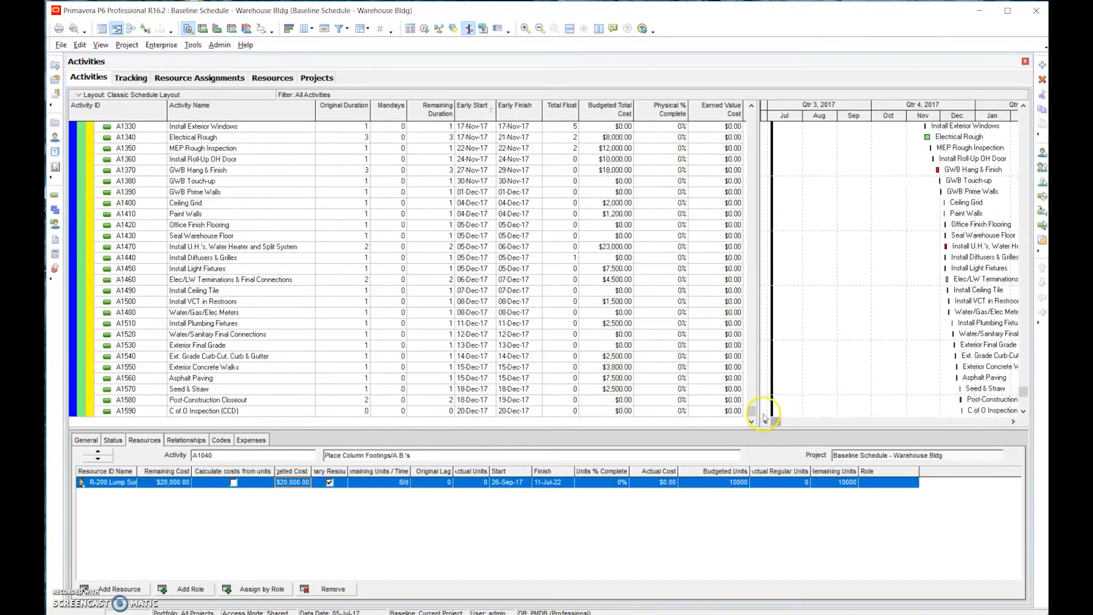
pyautogui.moveTo(752, 411); pyautogui.dragTo(750, 307)
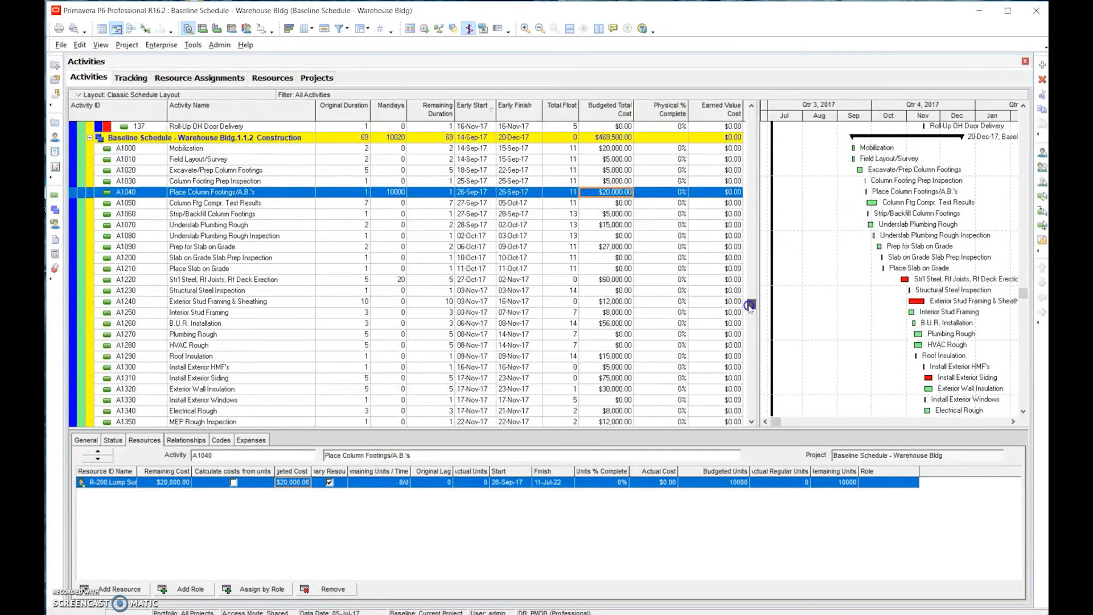
# Set the budgeted cost of the expense on activity A1240, Exterior Stud Framing & Sheathing, to $2,000
pyautogui.click(608, 302)
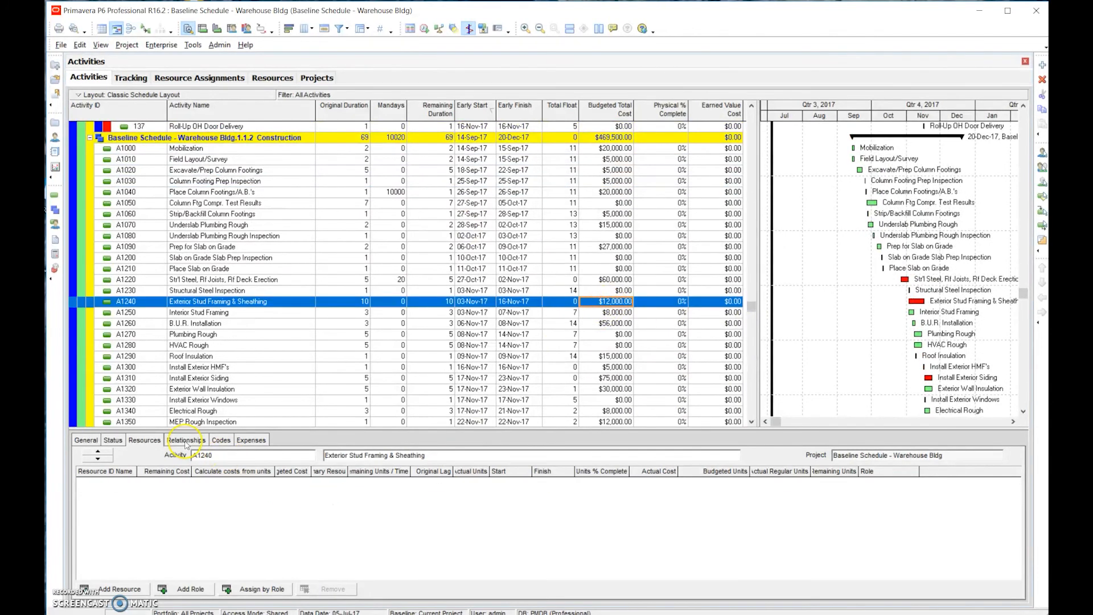
pyautogui.click(251, 440)
pyautogui.click(365, 482)
pyautogui.click(386, 487)
pyautogui.click(417, 482)
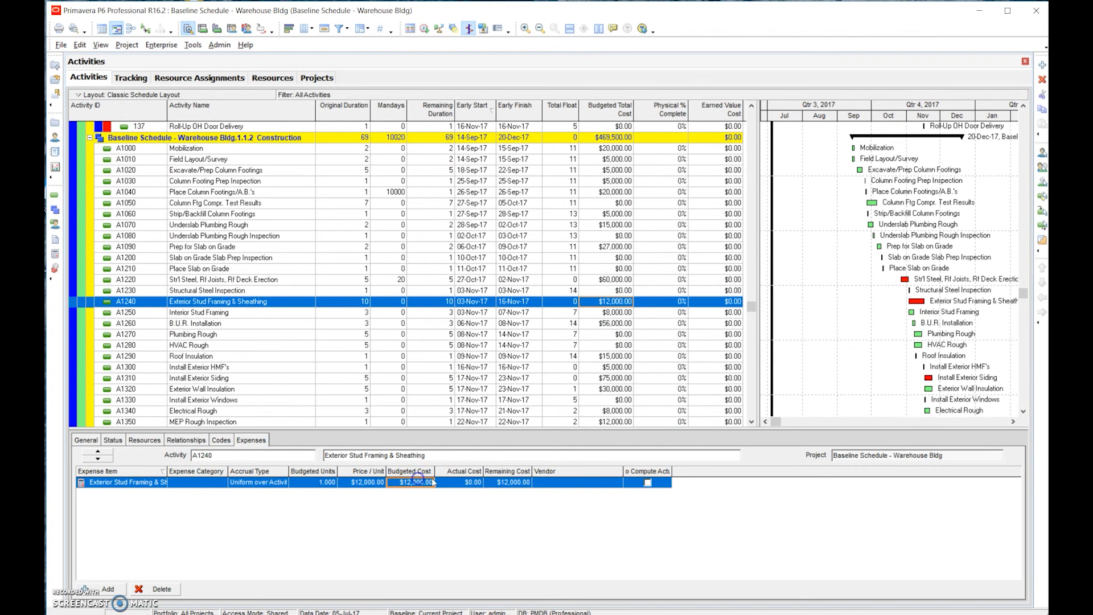
pyautogui.write('2,')
pyautogui.write('000')
pyautogui.press('Return')
# Set the budgeted cost of the expense on activity 102, 50% Plan Review, to $17,500
pyautogui.click(752, 310)
pyautogui.moveTo(753, 313); pyautogui.dragTo(528, 190)
pyautogui.click(607, 183)
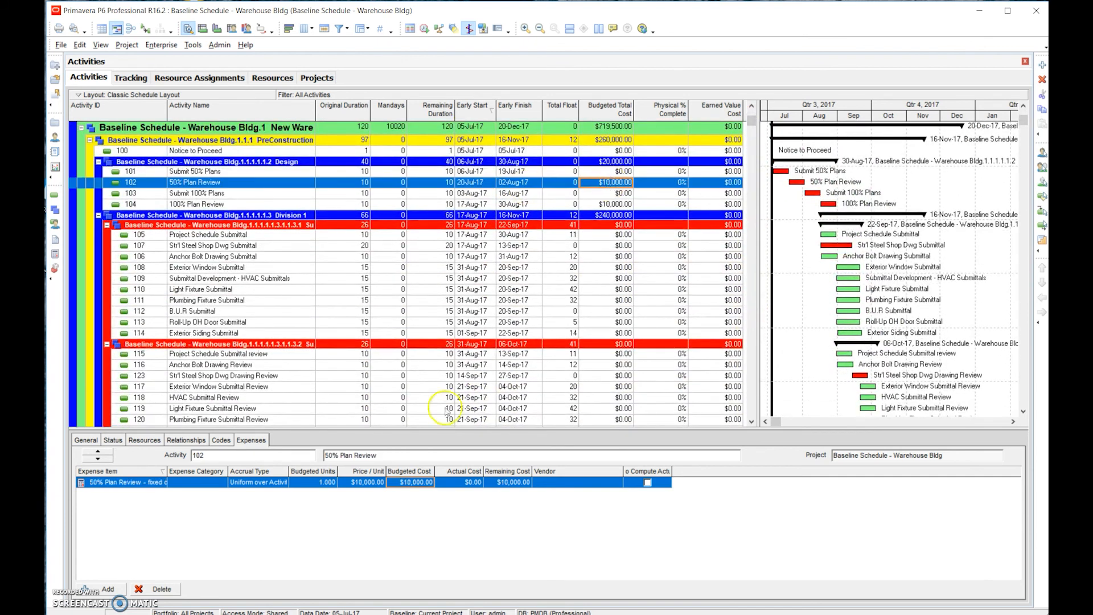
pyautogui.doubleClick(400, 482)
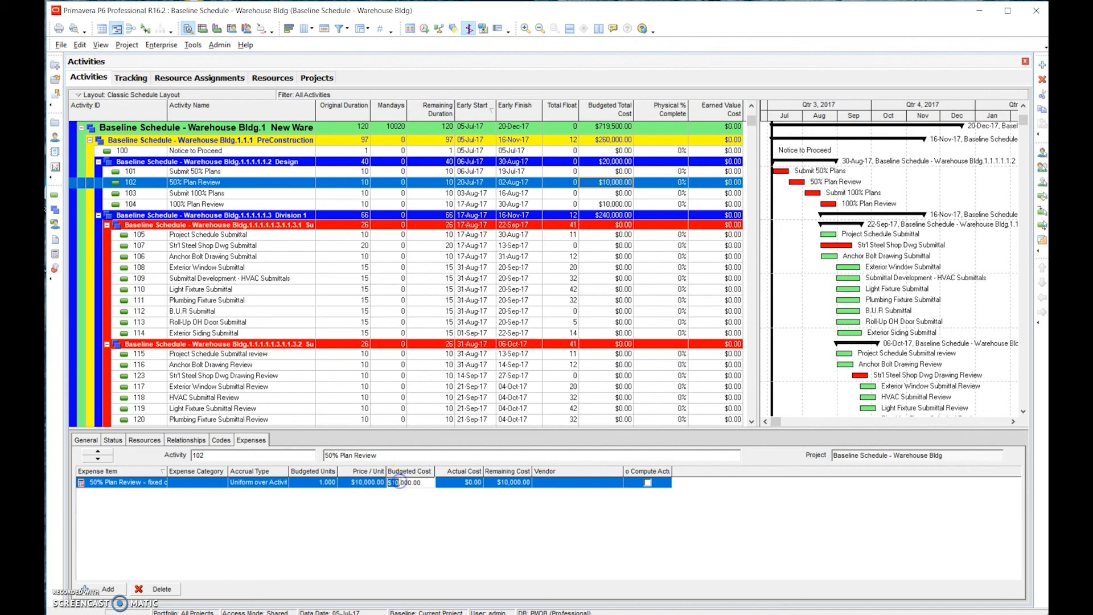
pyautogui.click(452, 487)
pyautogui.press('Return')
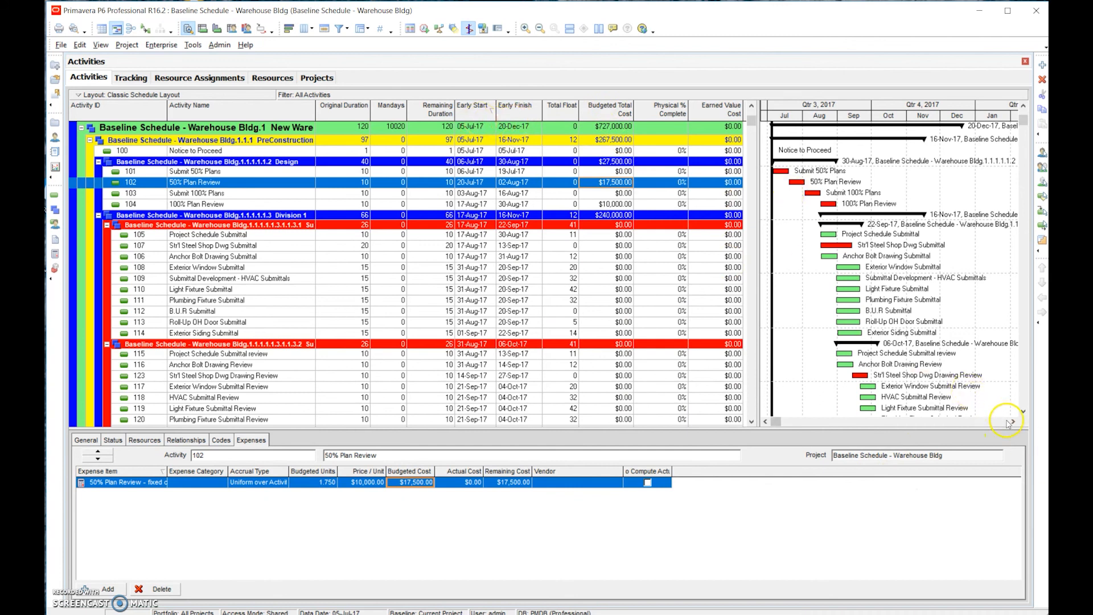
# Review the schedule's budgeted costs and the Physical % Complete and Earned Value Cost of the 50% and 100% Plan Review activities
pyautogui.scroll(-8, 1014, 404)
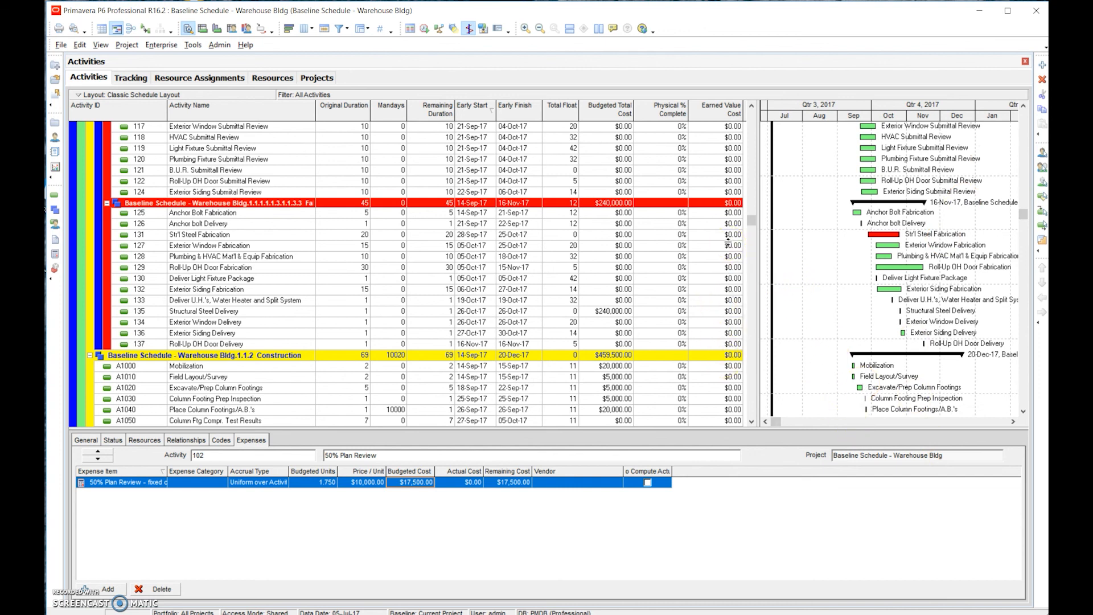
pyautogui.moveTo(751, 221); pyautogui.dragTo(753, 126)
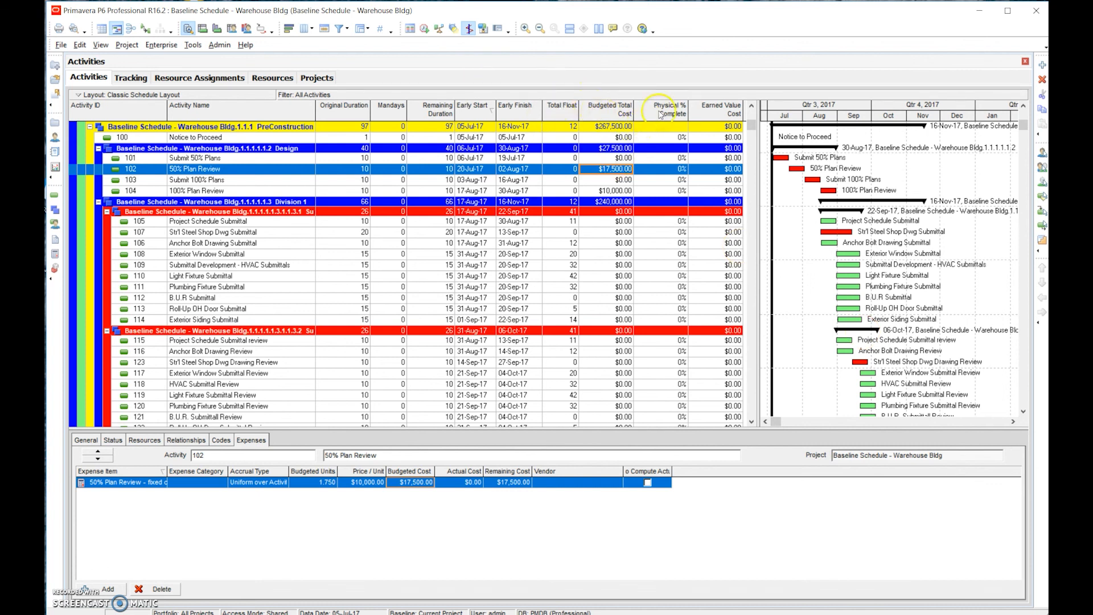
pyautogui.click(662, 169)
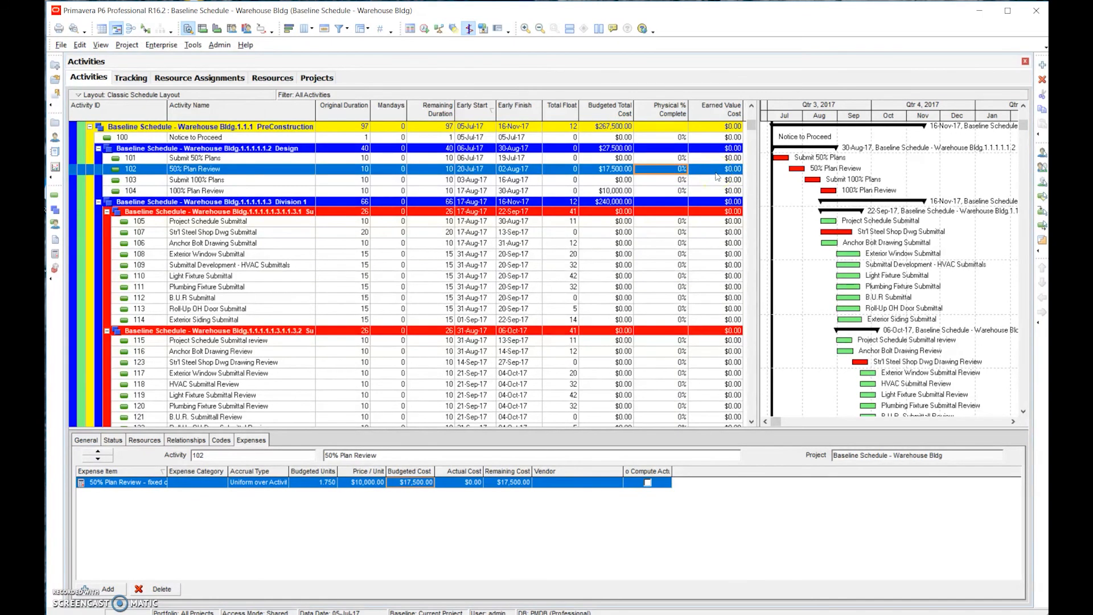
pyautogui.click(666, 192)
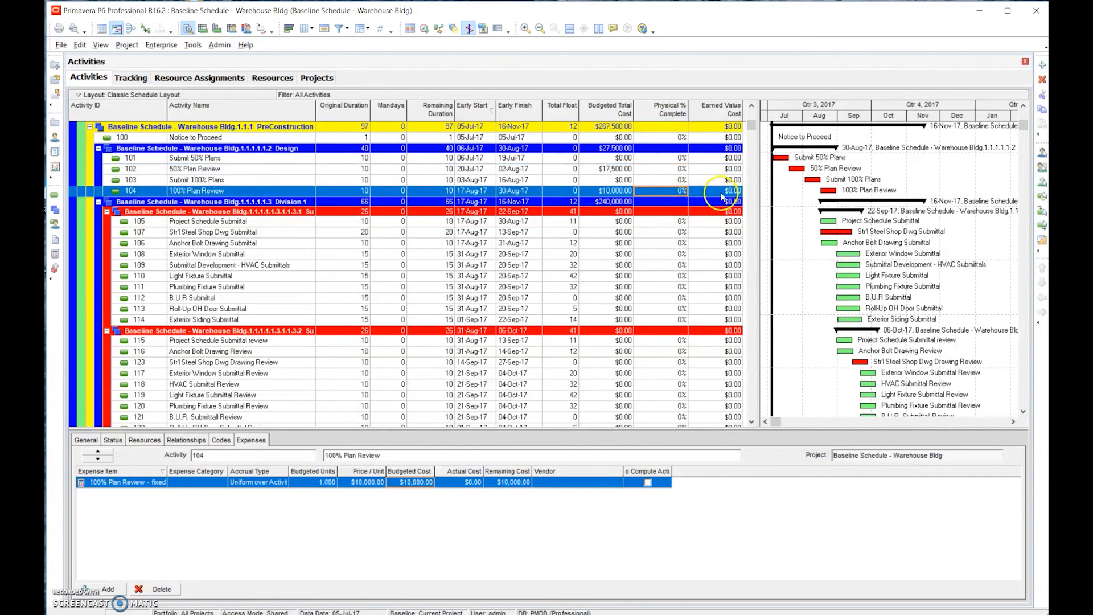